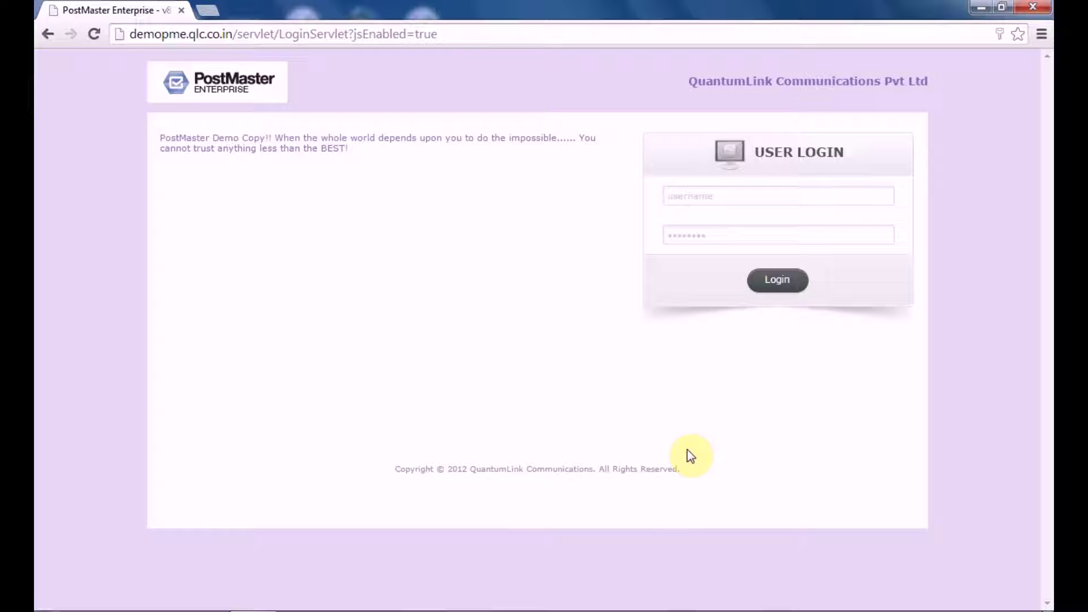
Log in to the admin console with the administrator username and password.
{"action": "left_click", "coordinate": [707, 196]}
{"action": "type", "text": "a"}
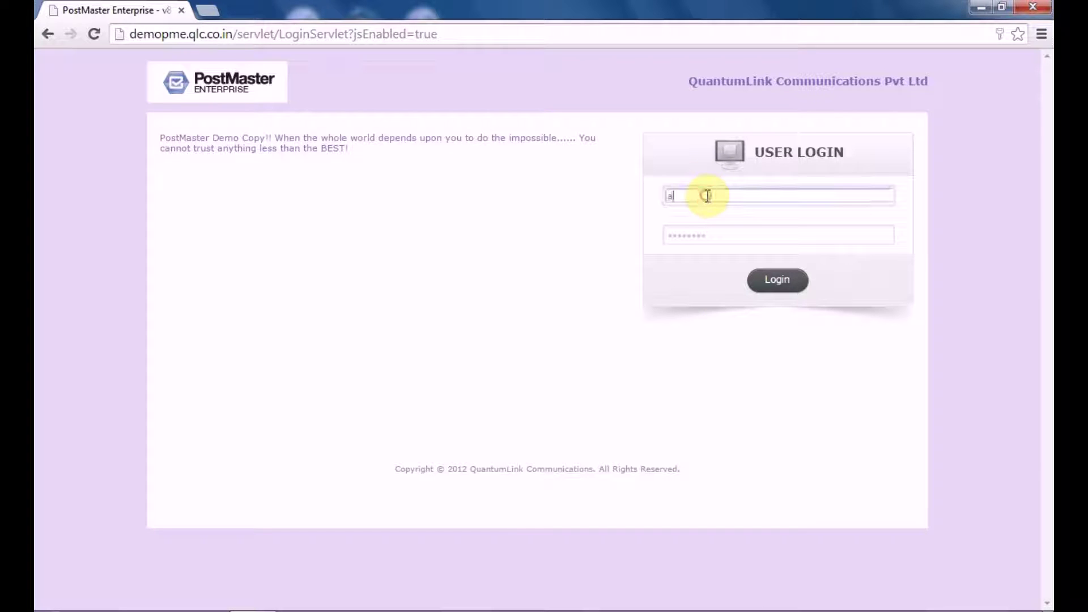
{"action": "type", "text": "dmin"}
{"action": "left_click", "coordinate": [707, 240]}
{"action": "type", "text": "admin"}
{"action": "left_click", "coordinate": [777, 283]}
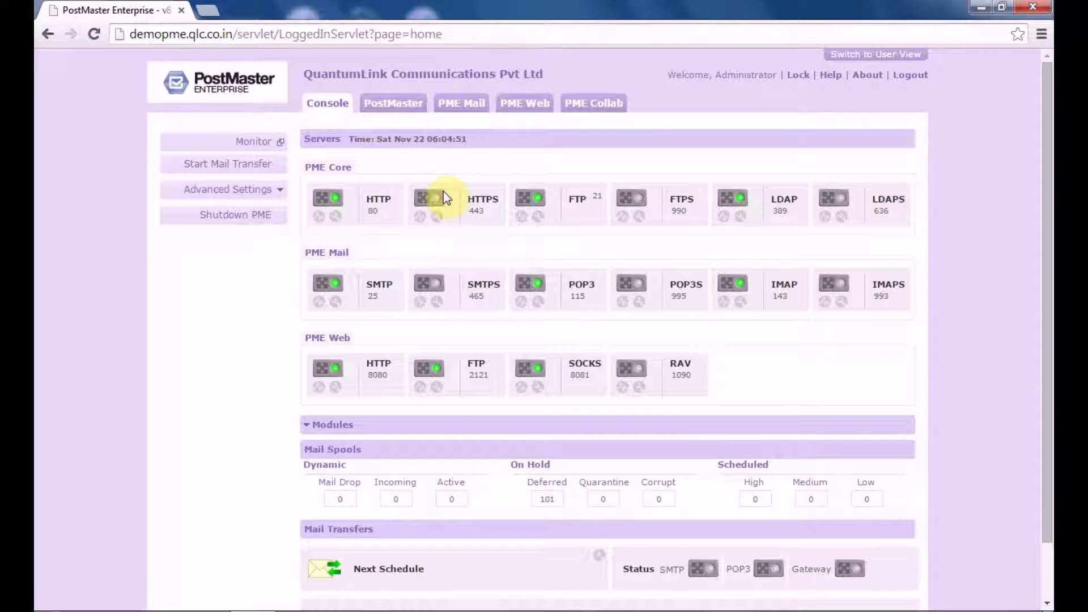
Open the SMTP server settings under PostMaster > Mail.
{"action": "left_click", "coordinate": [412, 111]}
{"action": "left_click", "coordinate": [266, 283]}
{"action": "left_click", "coordinate": [263, 305]}
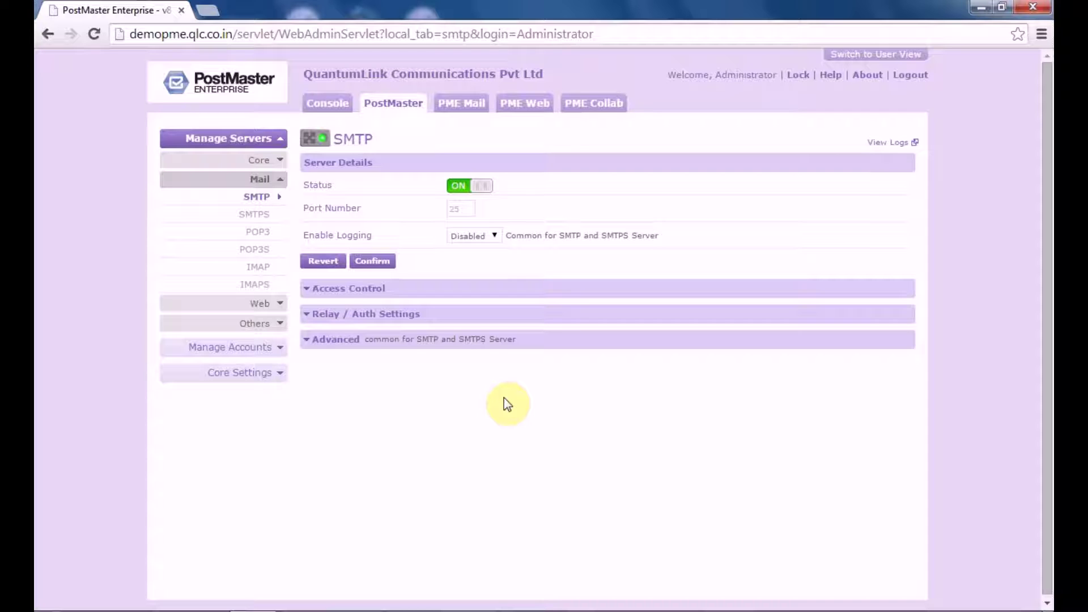
Keep the SMTP server running by reverting the stop-server prompt.
{"action": "left_click", "coordinate": [460, 187]}
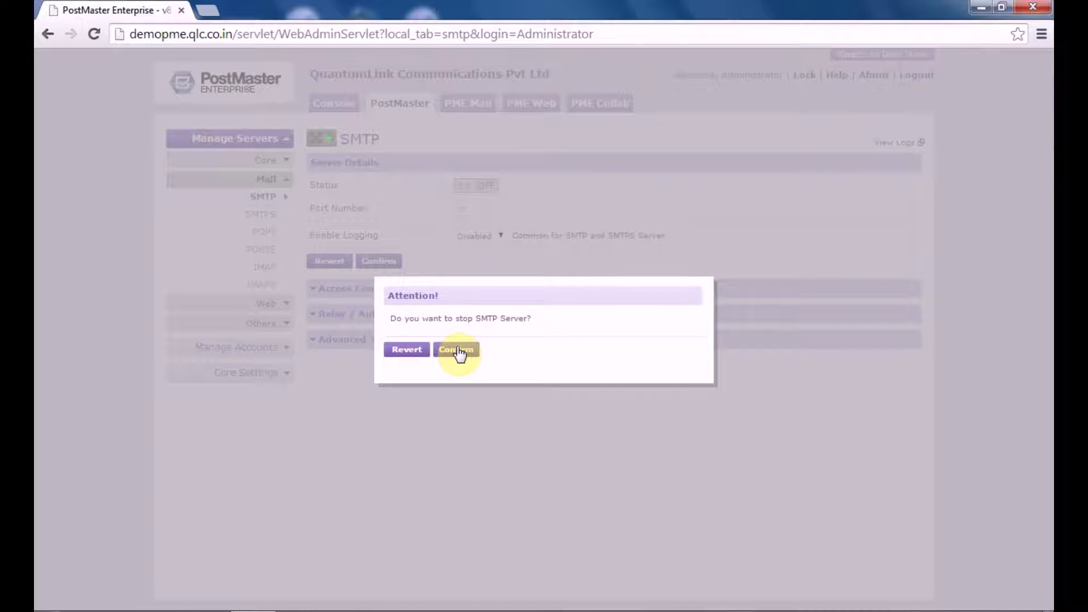
{"action": "left_click", "coordinate": [407, 350]}
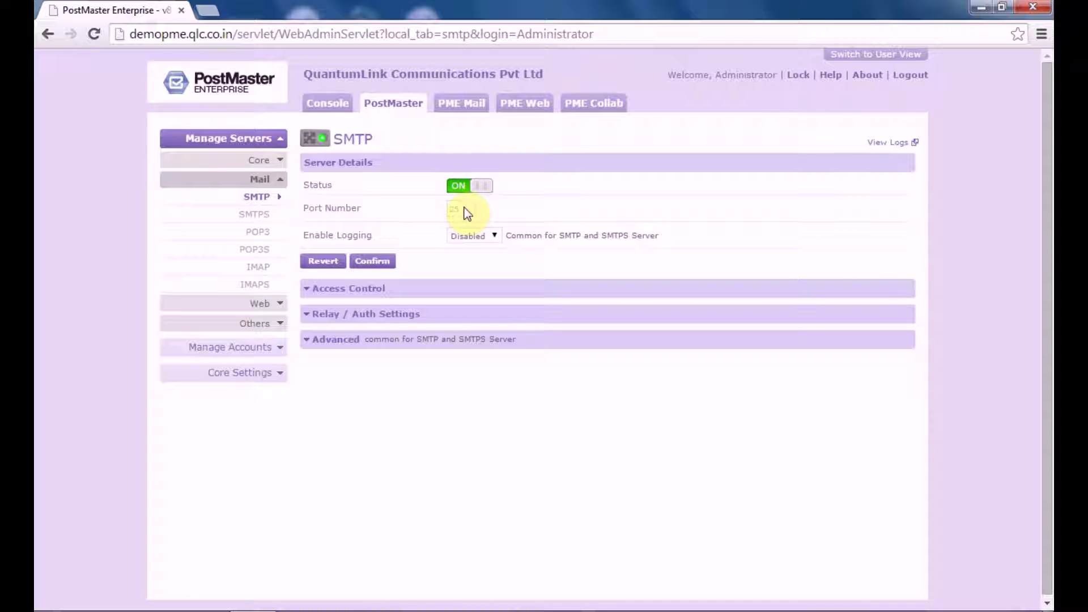
{"action": "left_click", "coordinate": [459, 186]}
Set Enable Logging to Detailed and confirm the saved SMTP settings.
{"action": "left_click", "coordinate": [471, 237]}
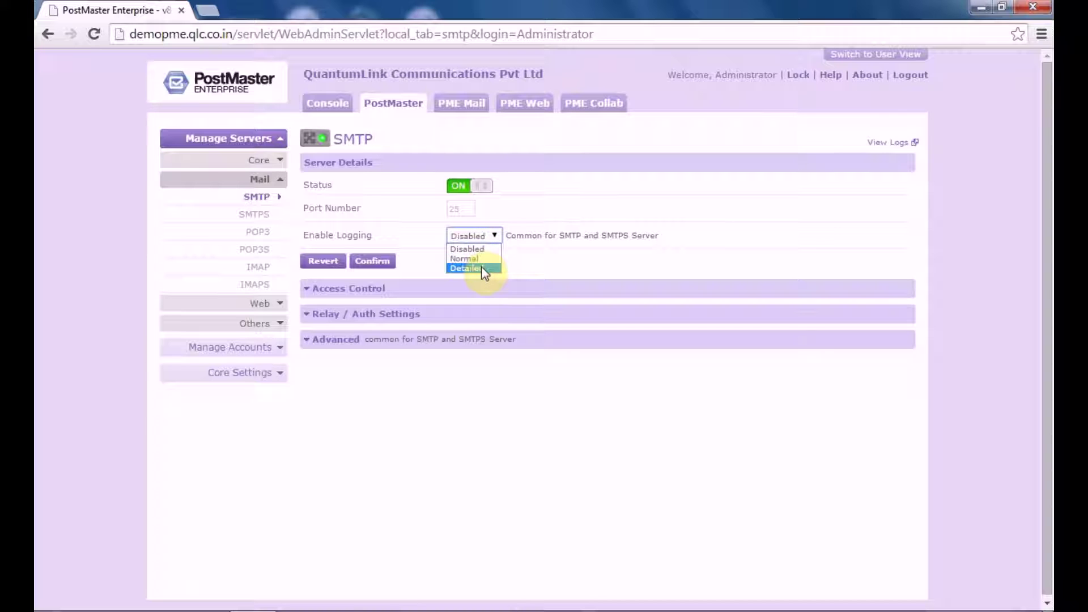
{"action": "left_click", "coordinate": [484, 270]}
{"action": "left_click", "coordinate": [377, 265]}
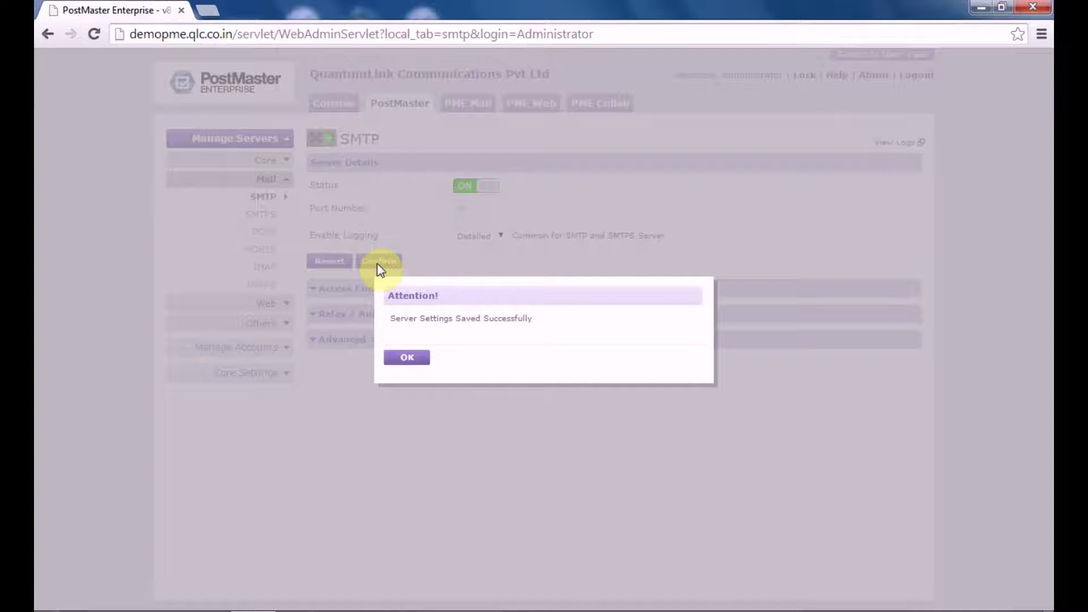
{"action": "left_click", "coordinate": [408, 360]}
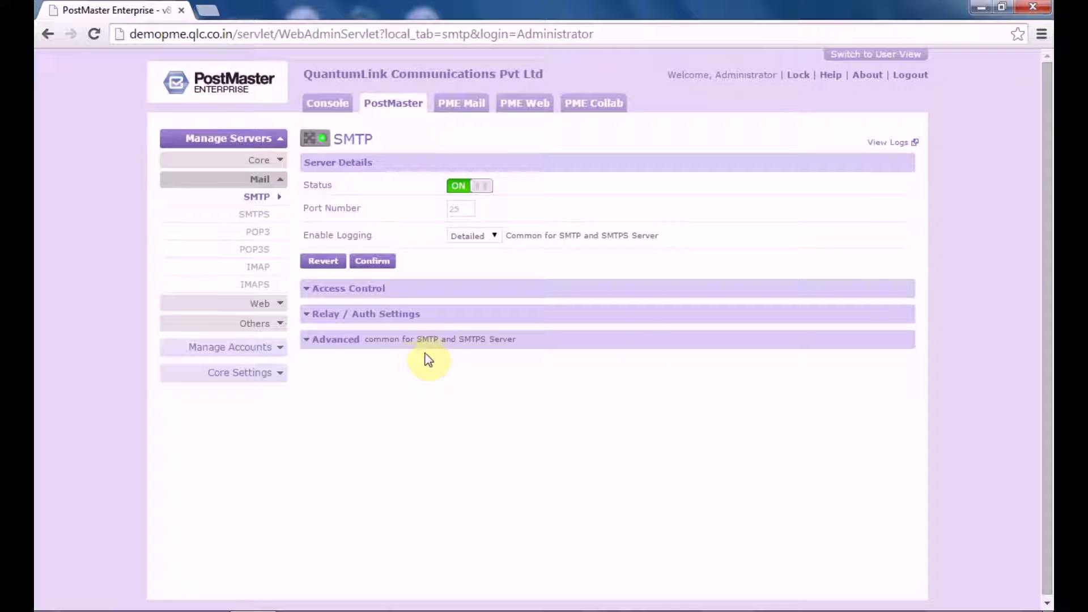
{"action": "left_click", "coordinate": [893, 148]}
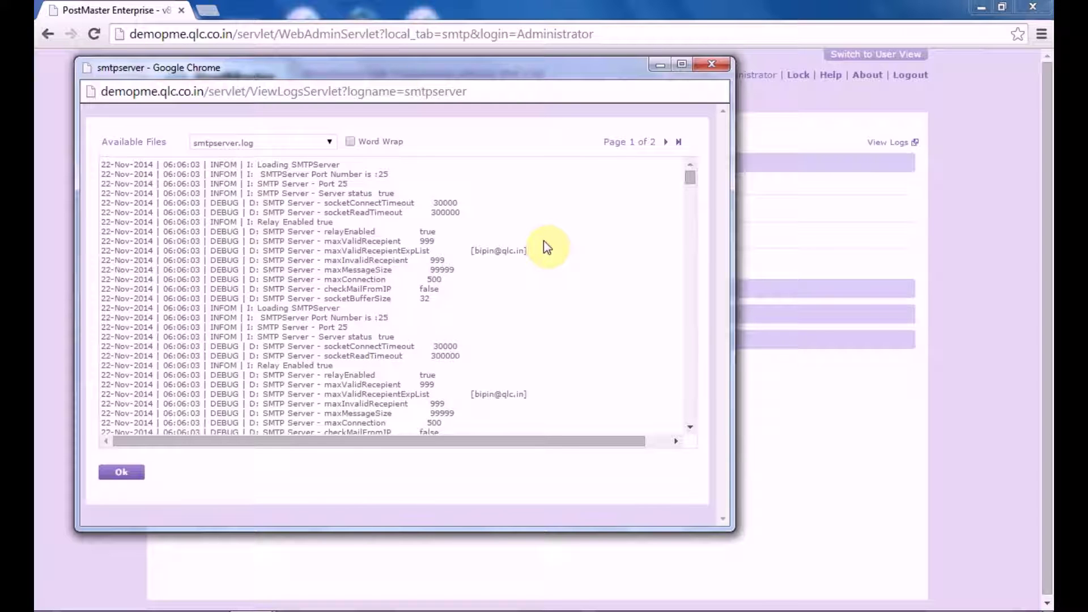
{"action": "left_click", "coordinate": [712, 64]}
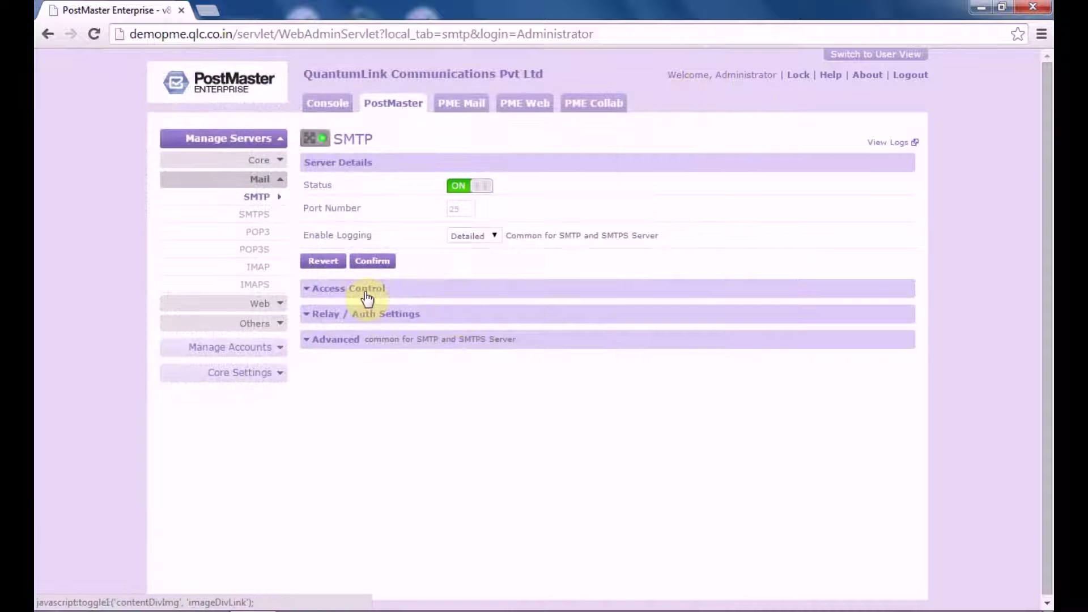
Enable SMTP Access Control, keeping the rule on Deny All, Except.
{"action": "left_click", "coordinate": [367, 295]}
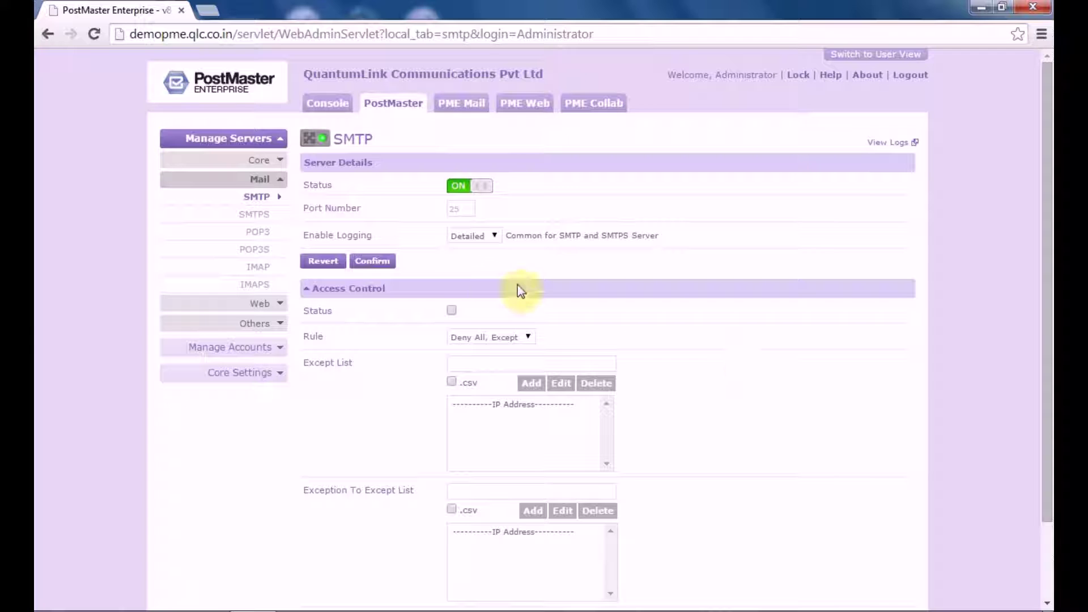
{"action": "left_click", "coordinate": [451, 311]}
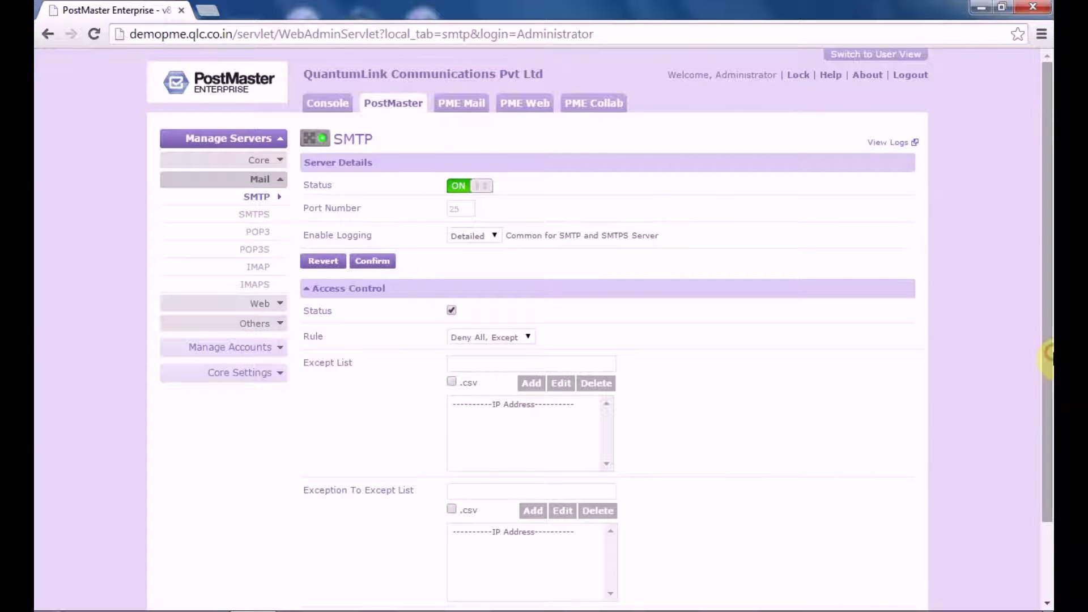
{"action": "scroll", "coordinate": [1048, 492], "scroll_direction": "down", "scroll_amount": 3}
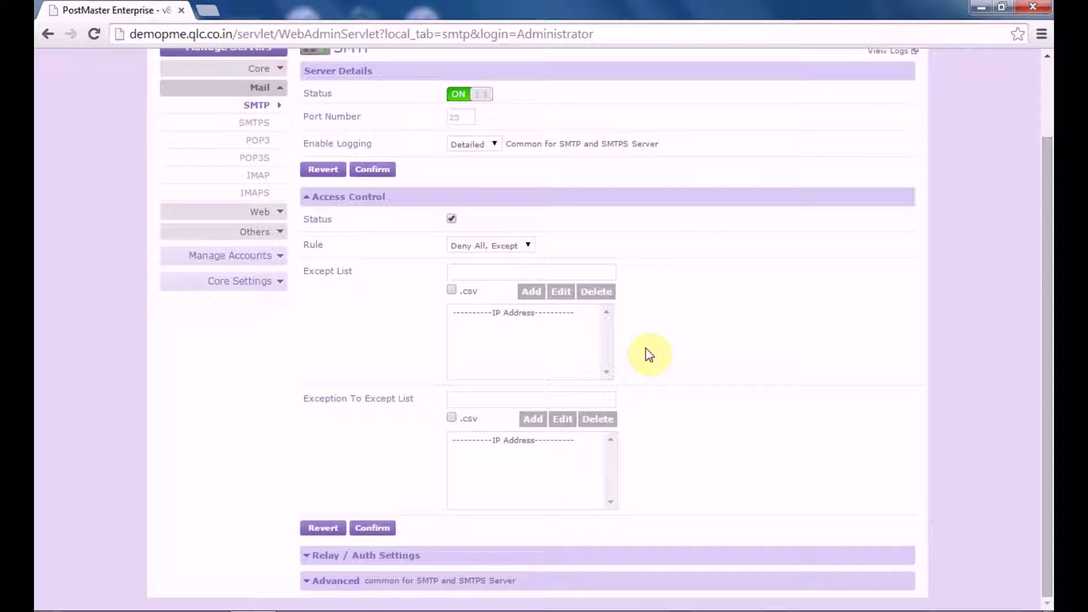
{"action": "left_click", "coordinate": [511, 246]}
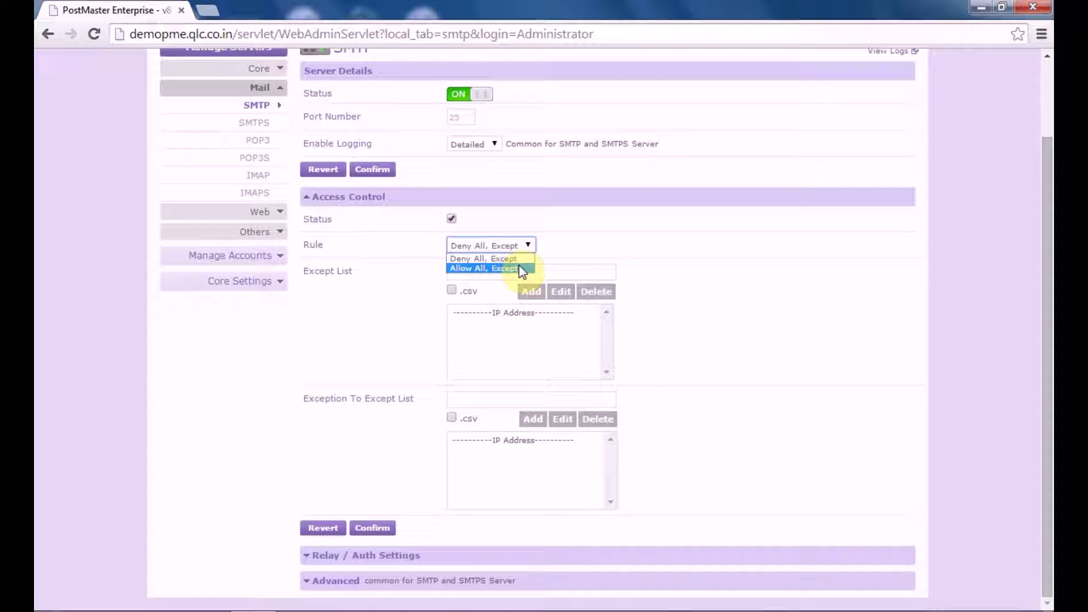
{"action": "left_click", "coordinate": [511, 246]}
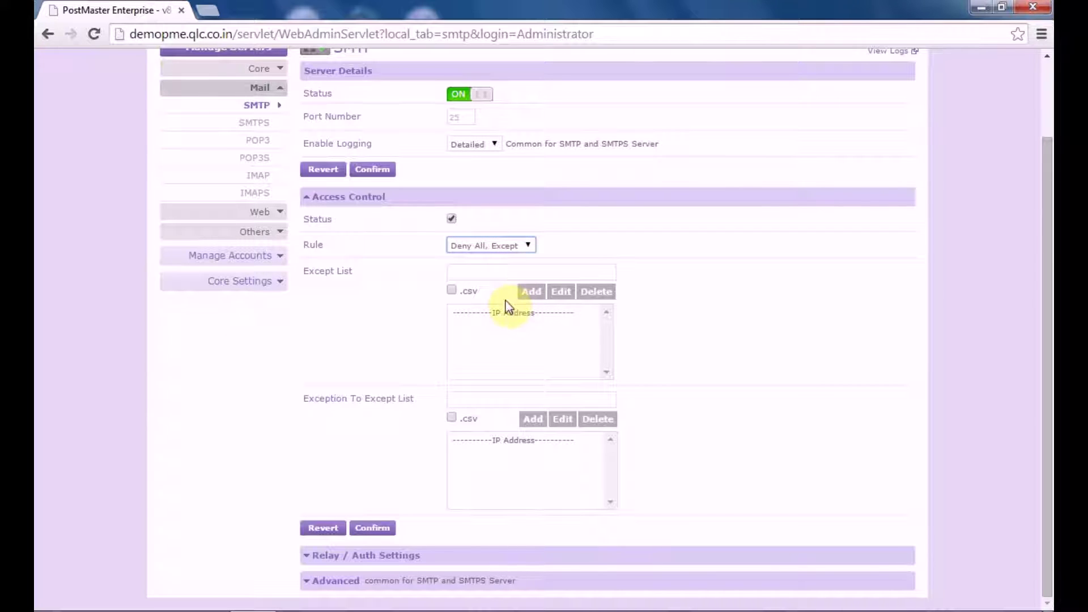
{"action": "left_click", "coordinate": [489, 277]}
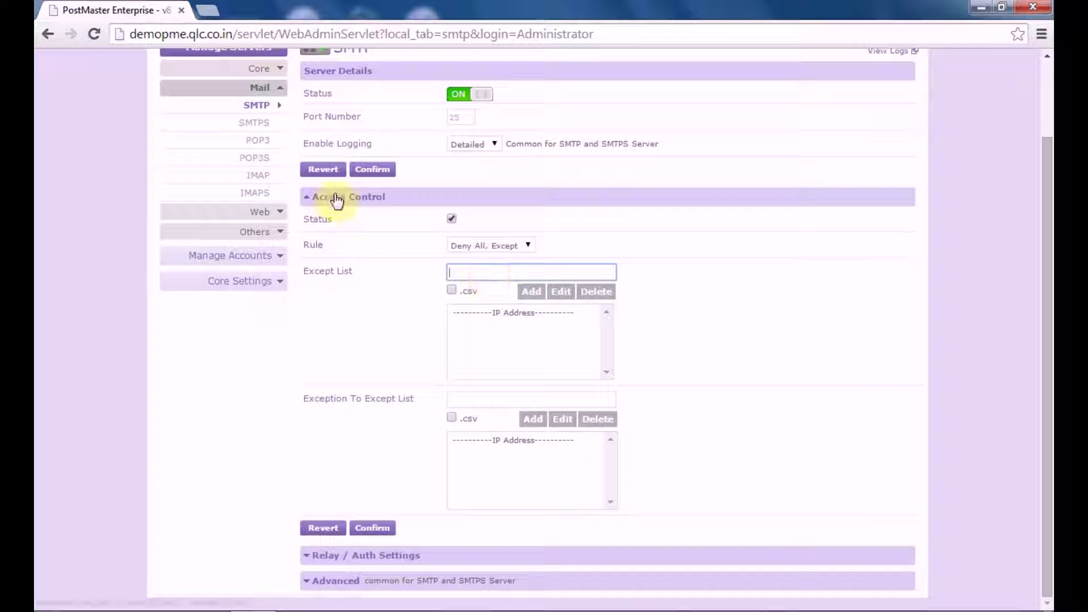
Put 192.168.0.* in the Except List, exempt 192.168.0.15 from it, and confirm.
{"action": "type", "text": "192.168"}
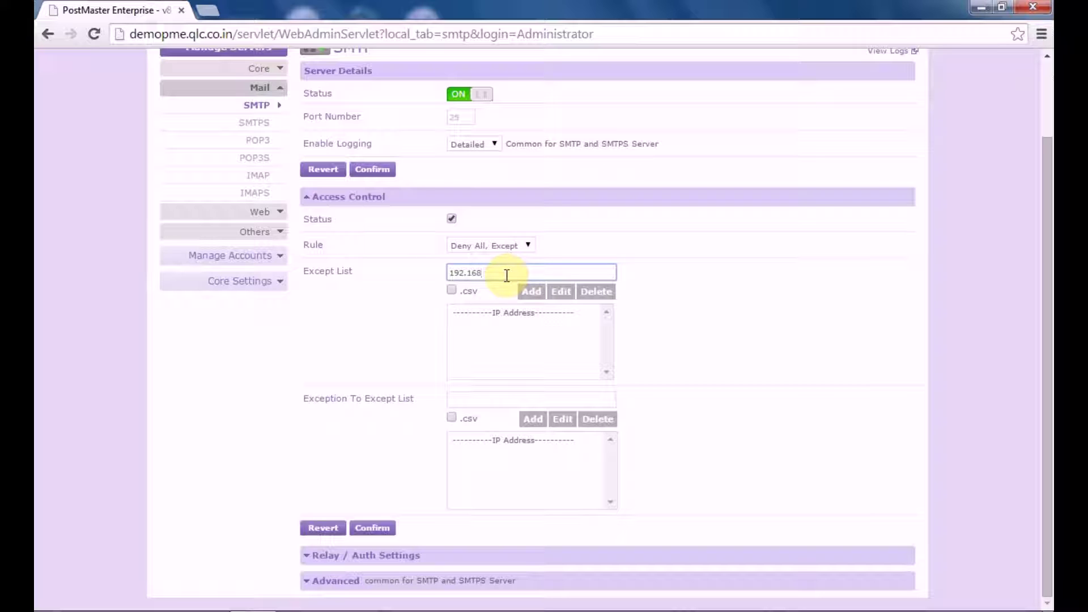
{"action": "type", "text": ".0.*"}
{"action": "left_click", "coordinate": [530, 291]}
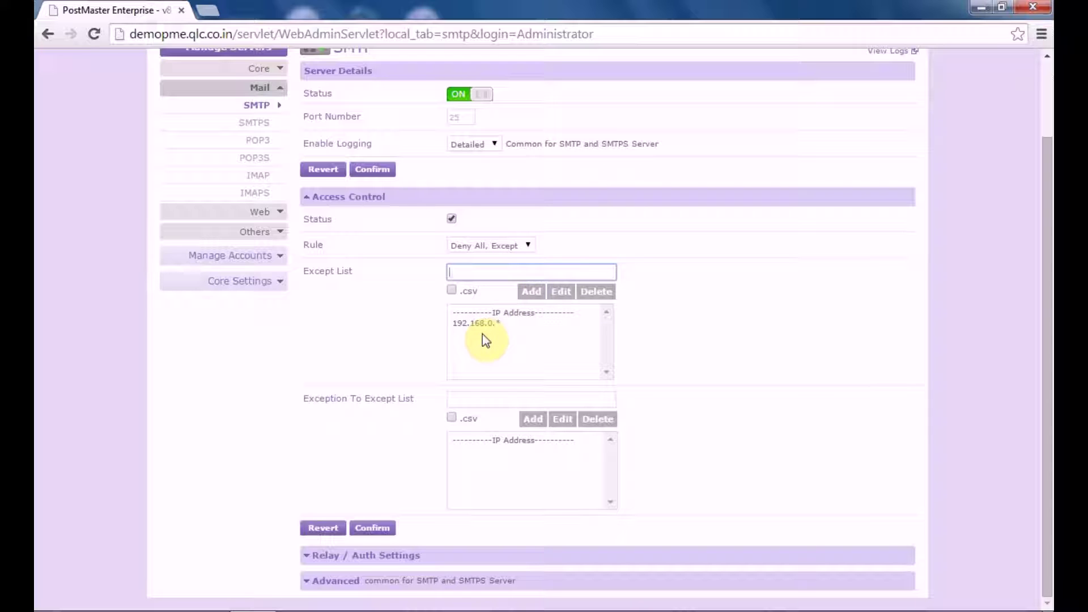
{"action": "left_click", "coordinate": [467, 400]}
{"action": "type", "text": "192"}
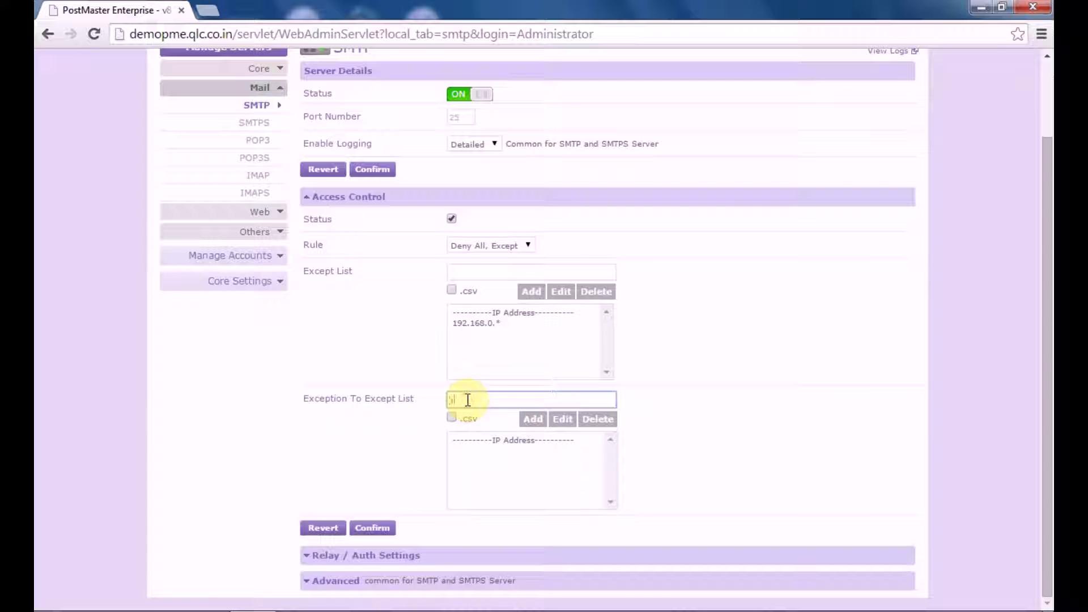
{"action": "type", "text": ".168.0.15"}
{"action": "left_click", "coordinate": [528, 422]}
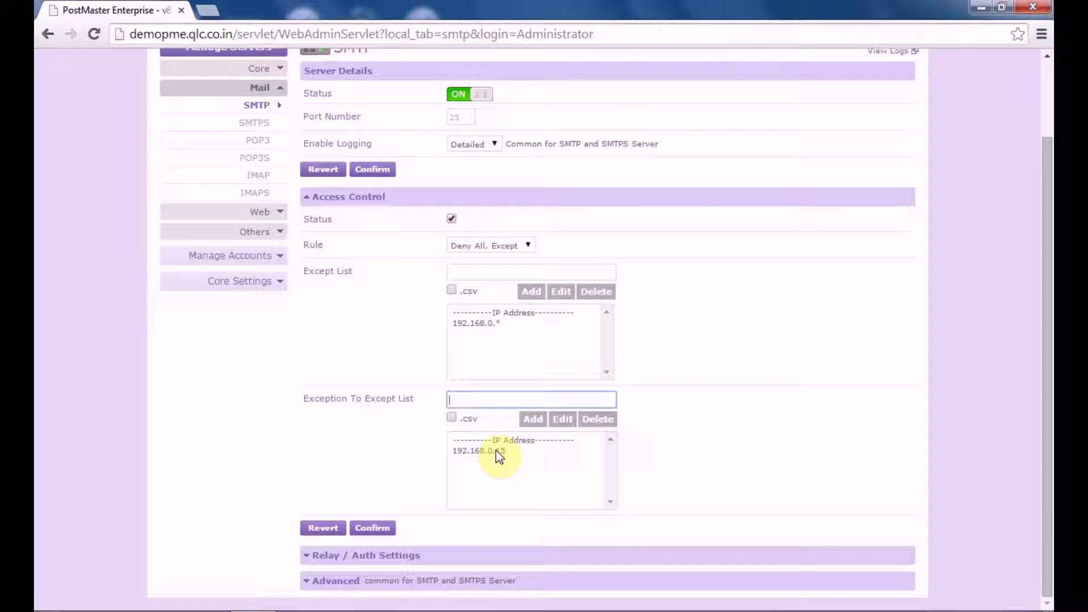
{"action": "left_click", "coordinate": [376, 527]}
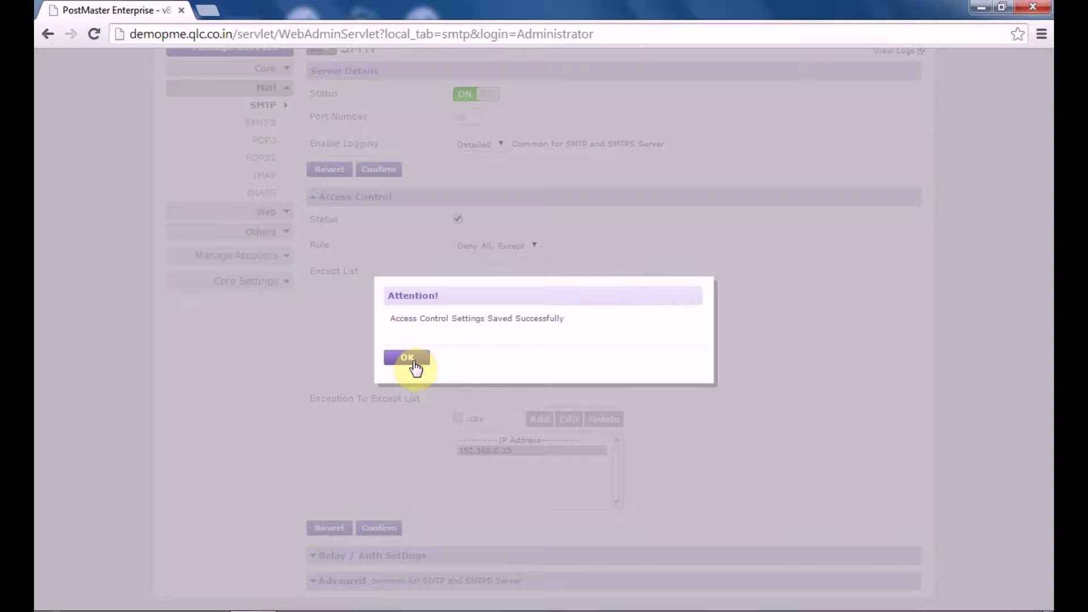
{"action": "left_click", "coordinate": [412, 360]}
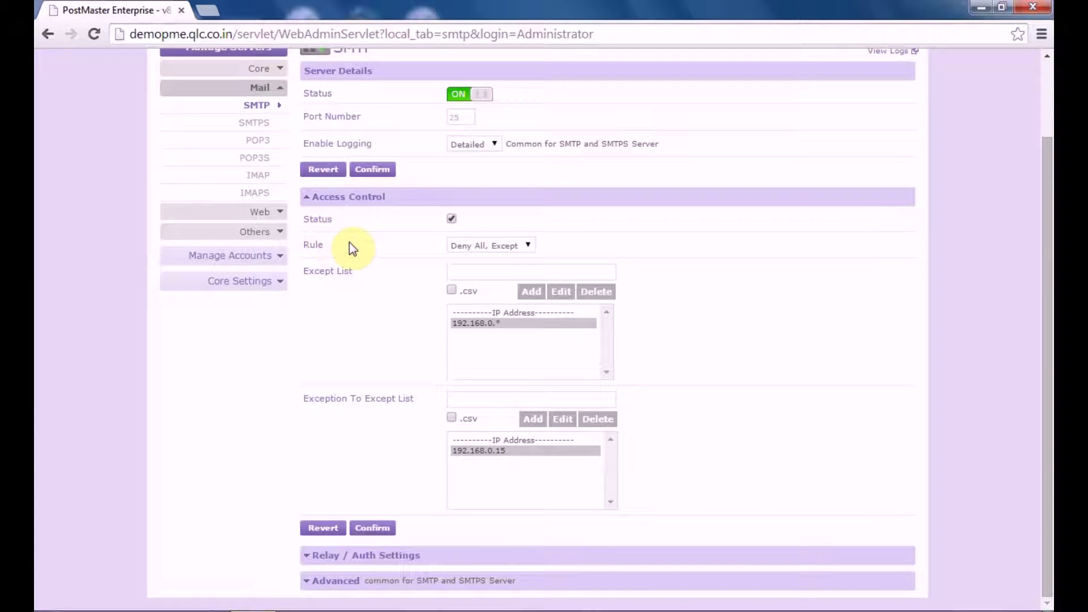
Switch the rule to Allow All, Except and back to Deny All, Except; expand Relay / Auth.
{"action": "left_click", "coordinate": [491, 244]}
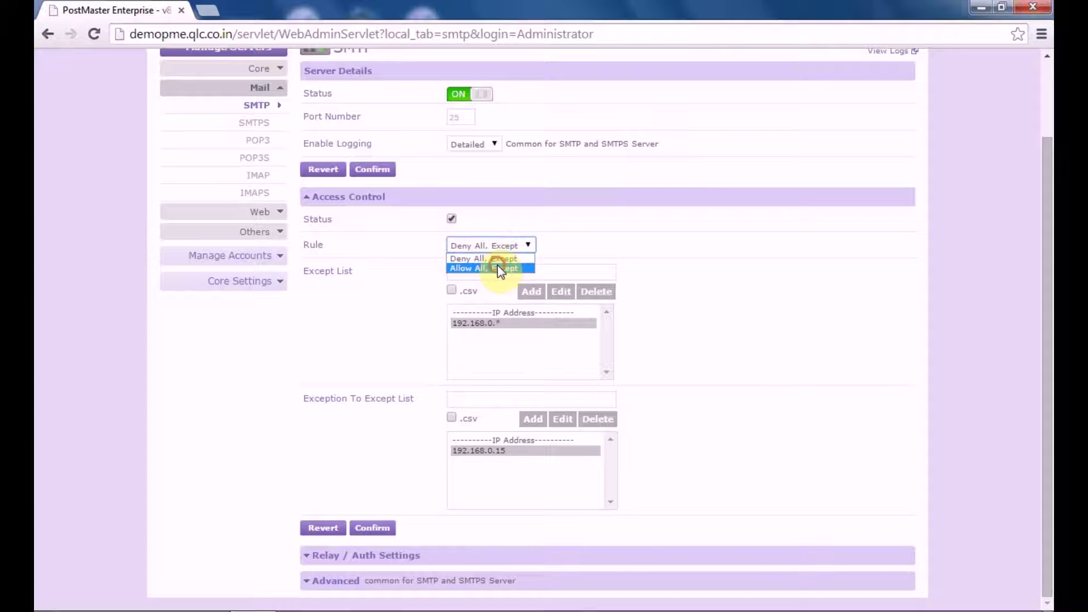
{"action": "left_click", "coordinate": [500, 268]}
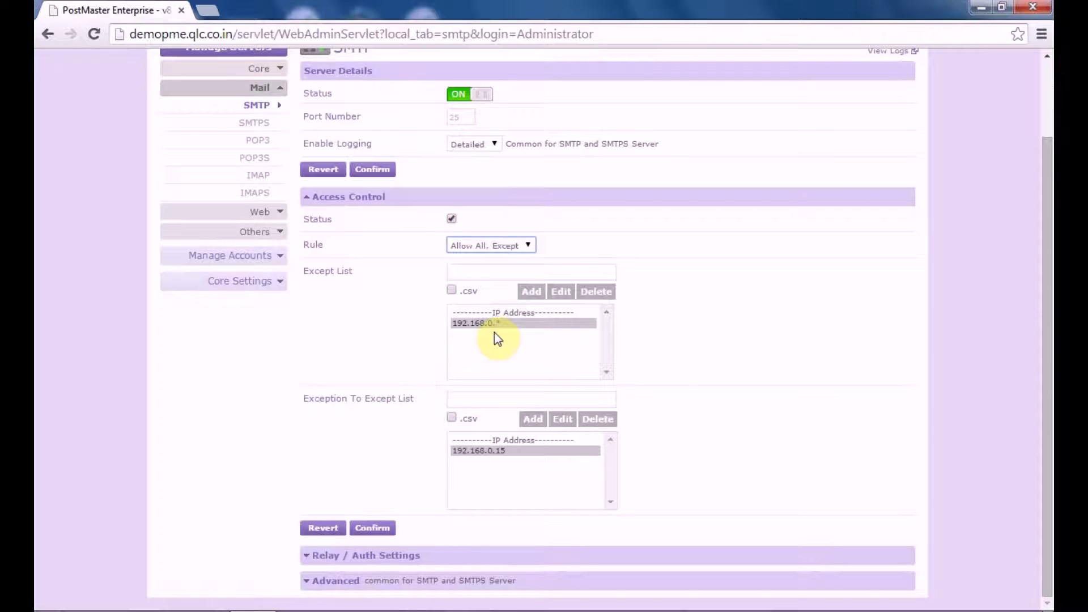
{"action": "left_click", "coordinate": [467, 245]}
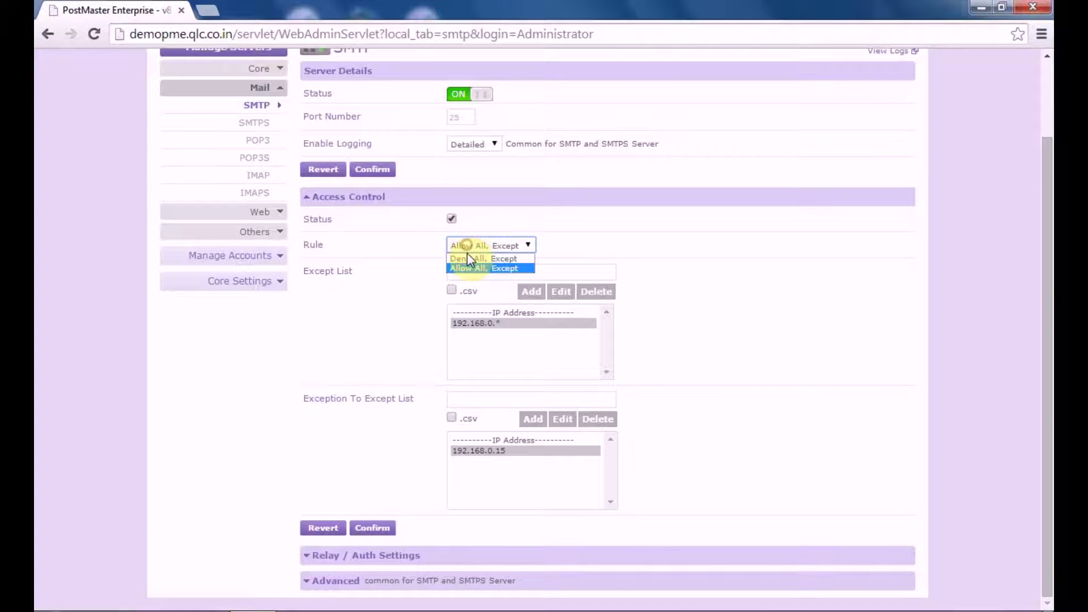
{"action": "left_click", "coordinate": [468, 259]}
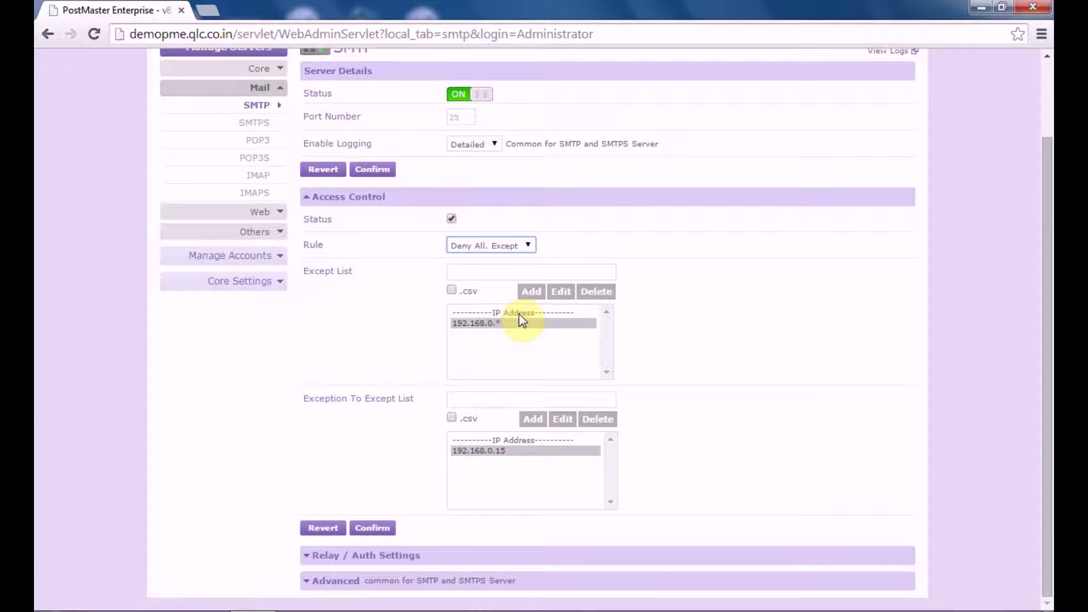
{"action": "left_click", "coordinate": [426, 558]}
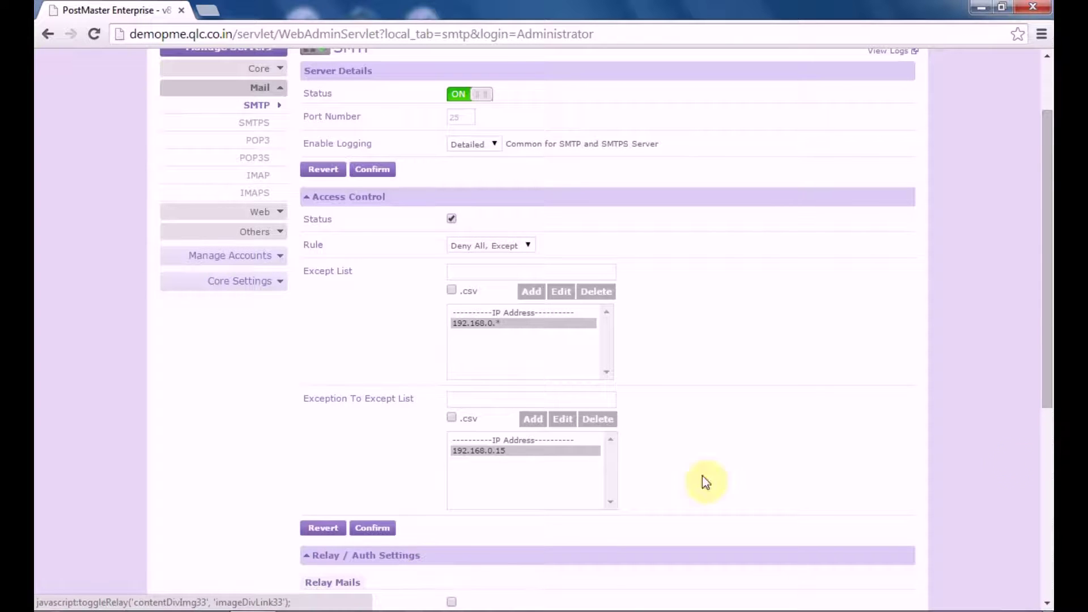
Enable Relay Mails and add 192.168.0.20 as an authentication exception.
{"action": "left_click_drag", "start_coordinate": [1044, 323], "coordinate": [1049, 543]}
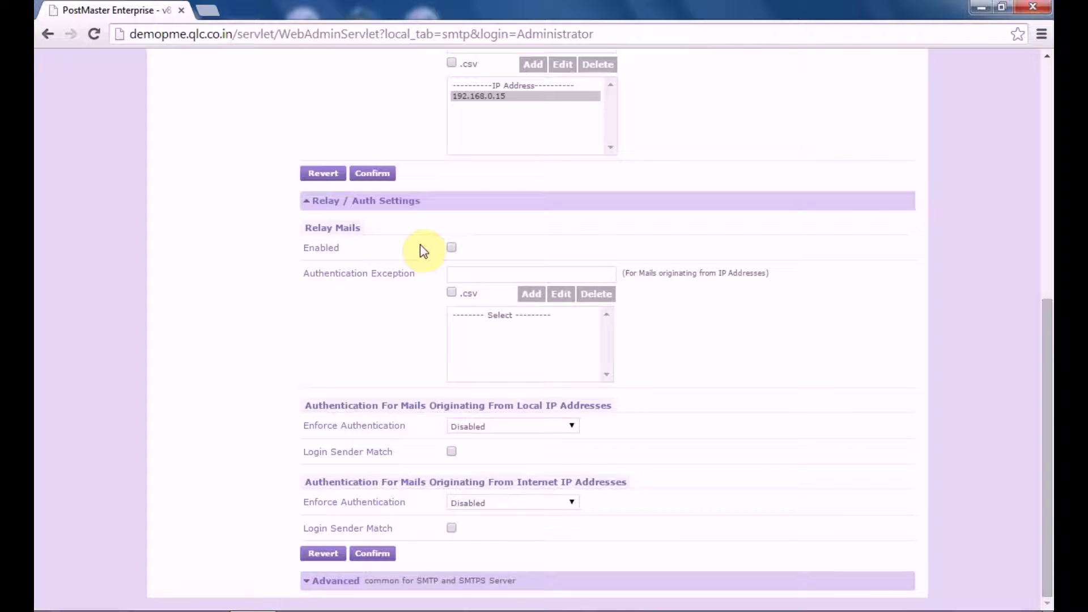
{"action": "left_click", "coordinate": [452, 247]}
{"action": "left_click", "coordinate": [485, 277]}
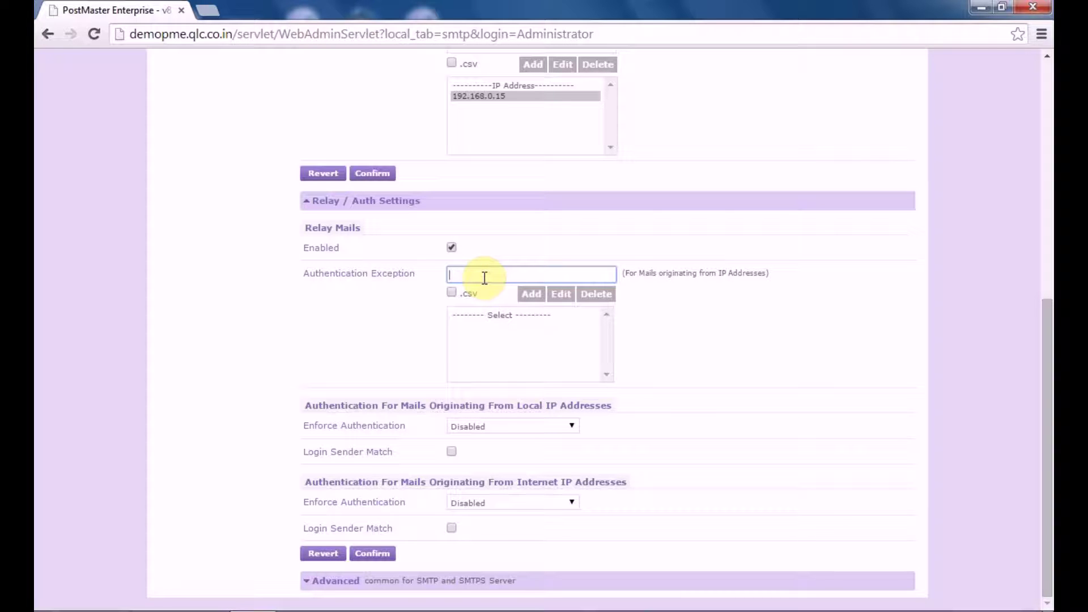
{"action": "type", "text": "192.168.0.20"}
{"action": "left_click", "coordinate": [531, 294]}
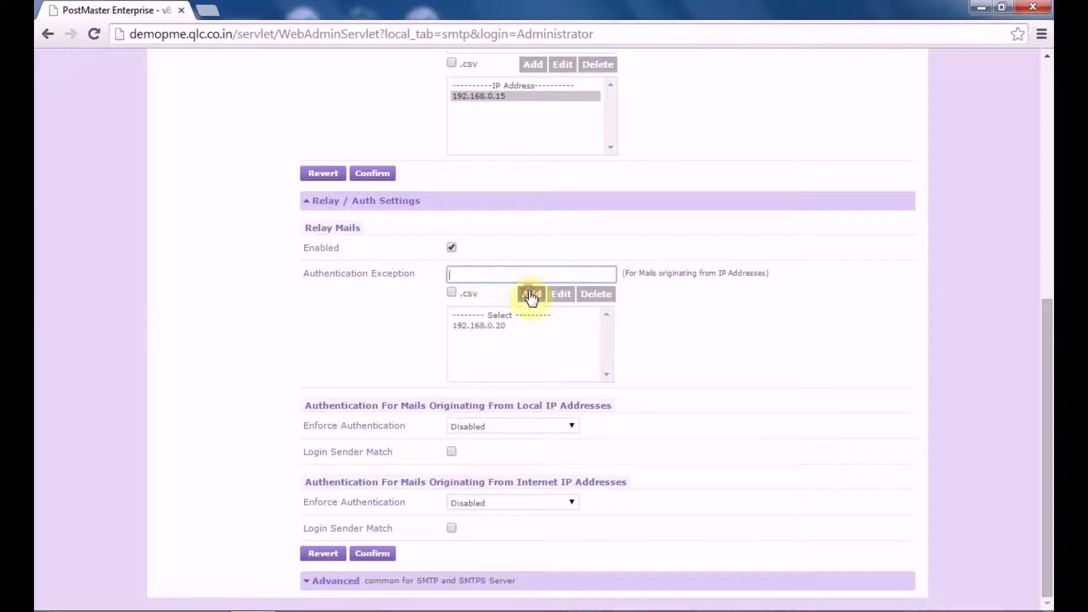
{"action": "left_click", "coordinate": [473, 326]}
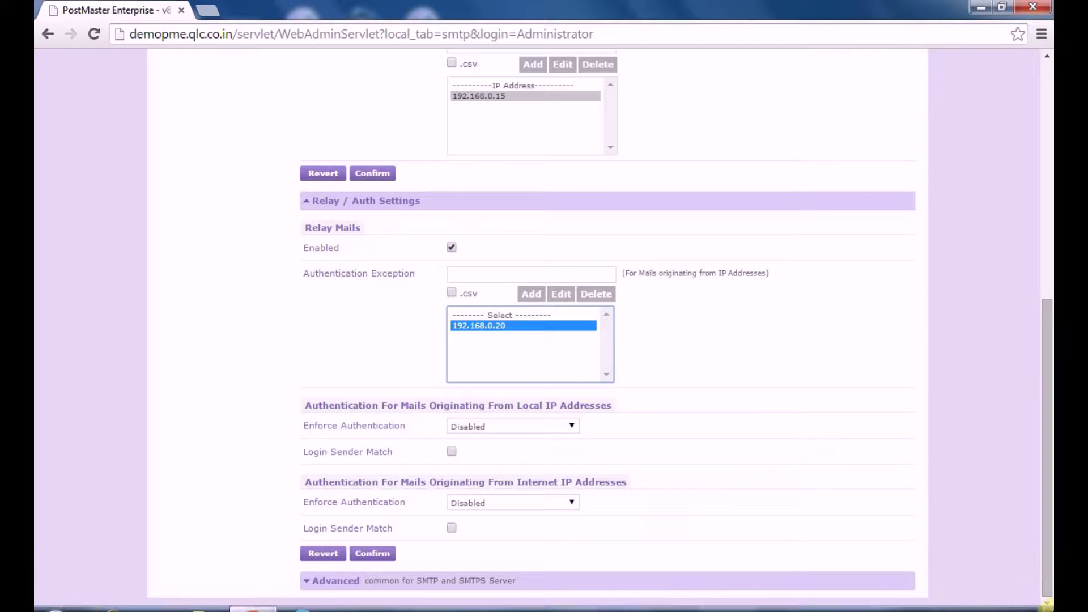
{"action": "left_click", "coordinate": [568, 426]}
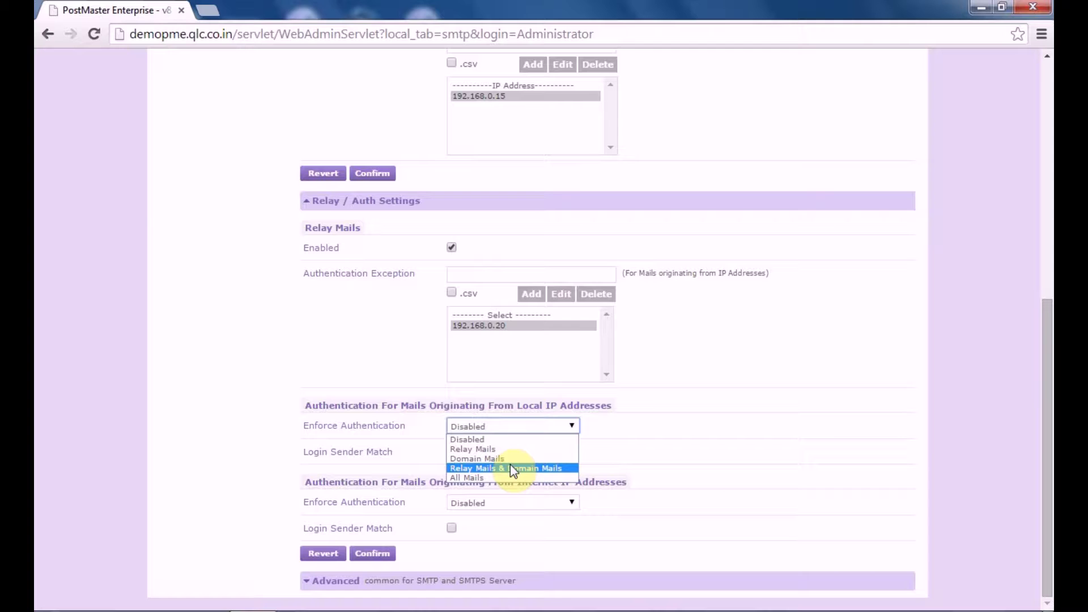
Enforce authentication for local All Mails and internet Relay Mails, both with Login Sender Match, and save.
{"action": "left_click", "coordinate": [512, 478]}
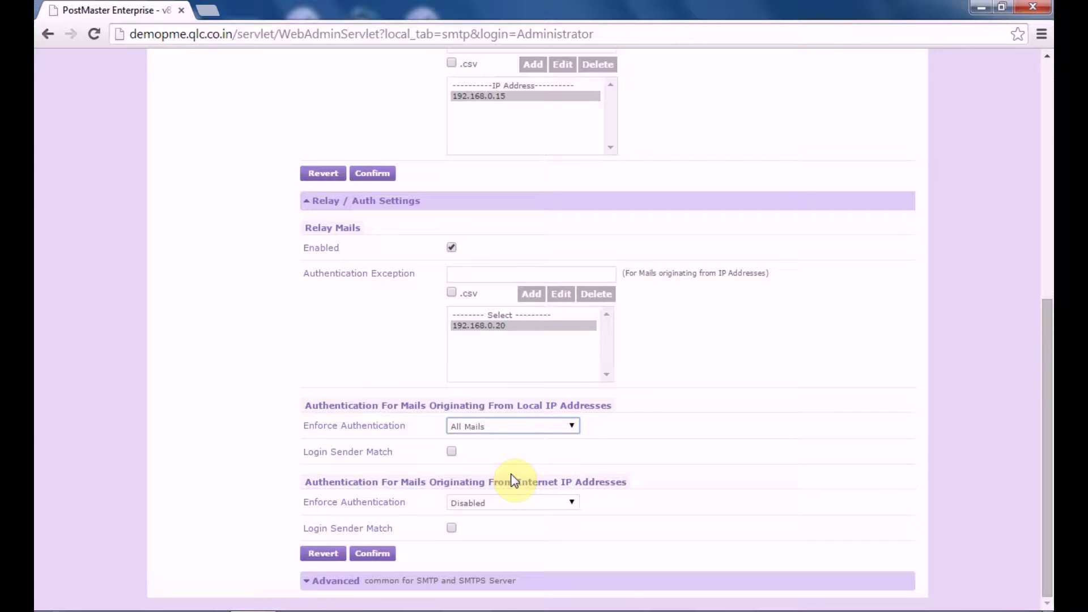
{"action": "left_click", "coordinate": [451, 451]}
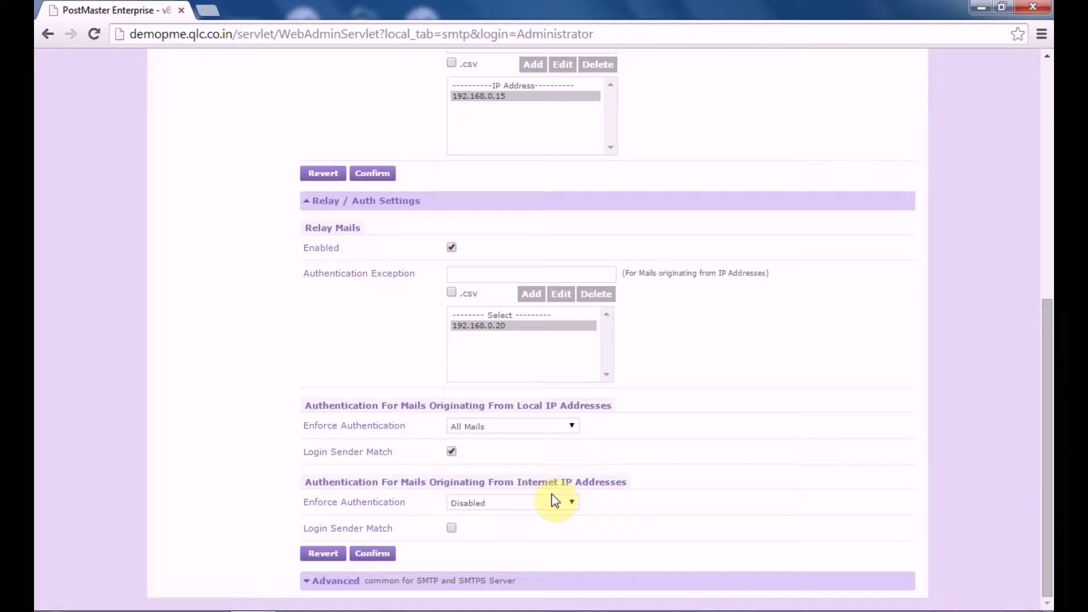
{"action": "left_click", "coordinate": [566, 501]}
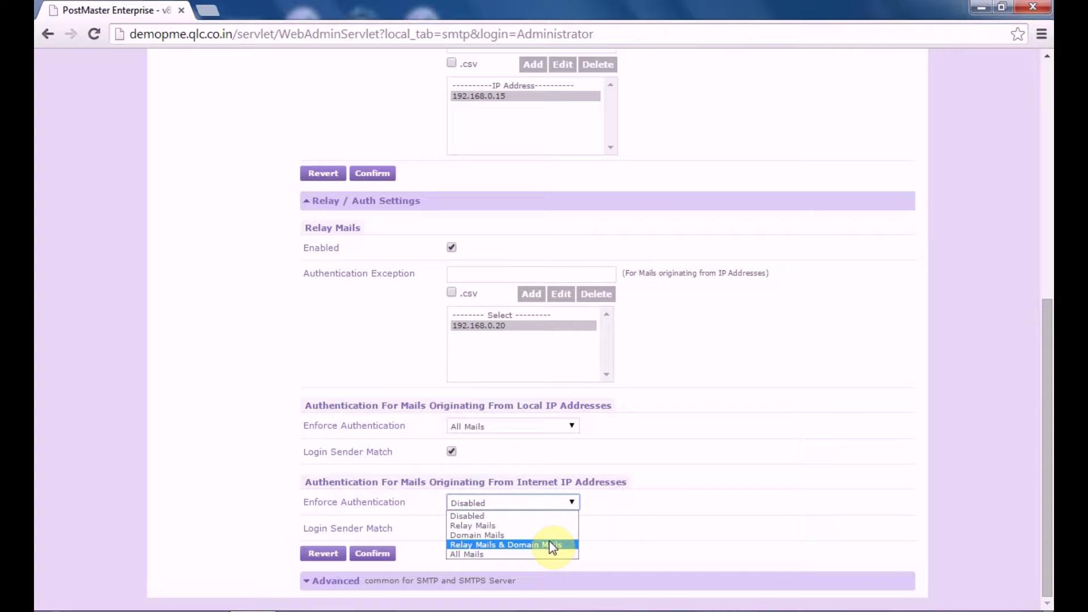
{"action": "left_click", "coordinate": [522, 526]}
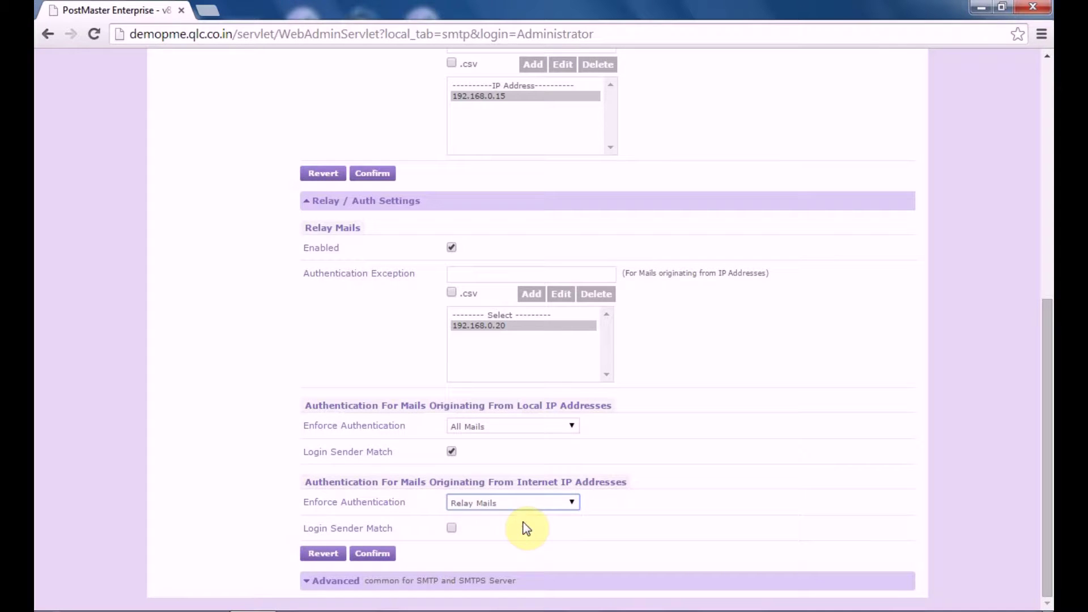
{"action": "left_click", "coordinate": [453, 529]}
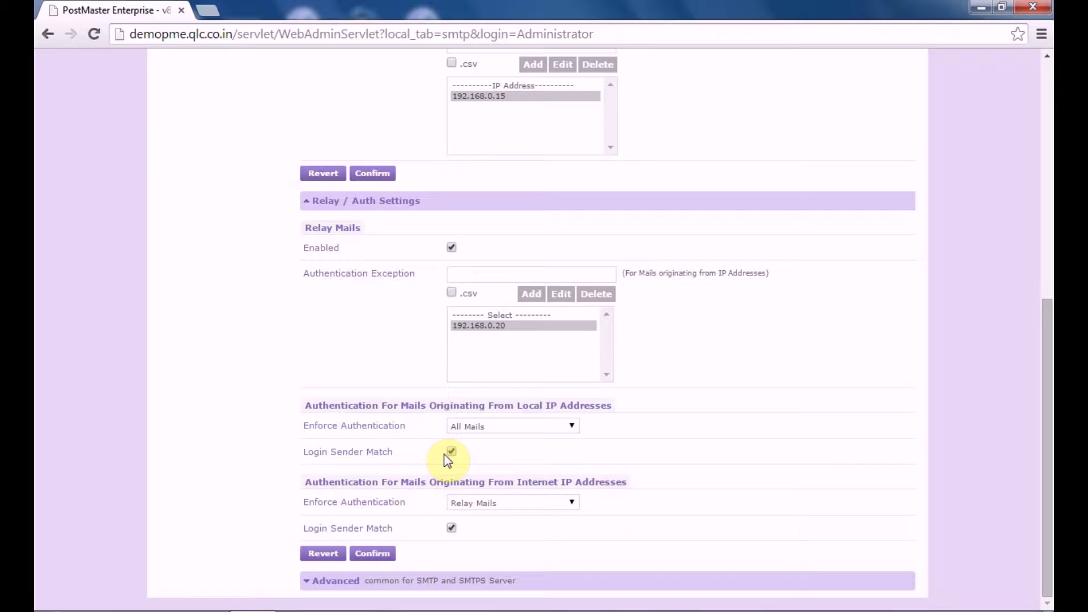
{"action": "left_click", "coordinate": [375, 557]}
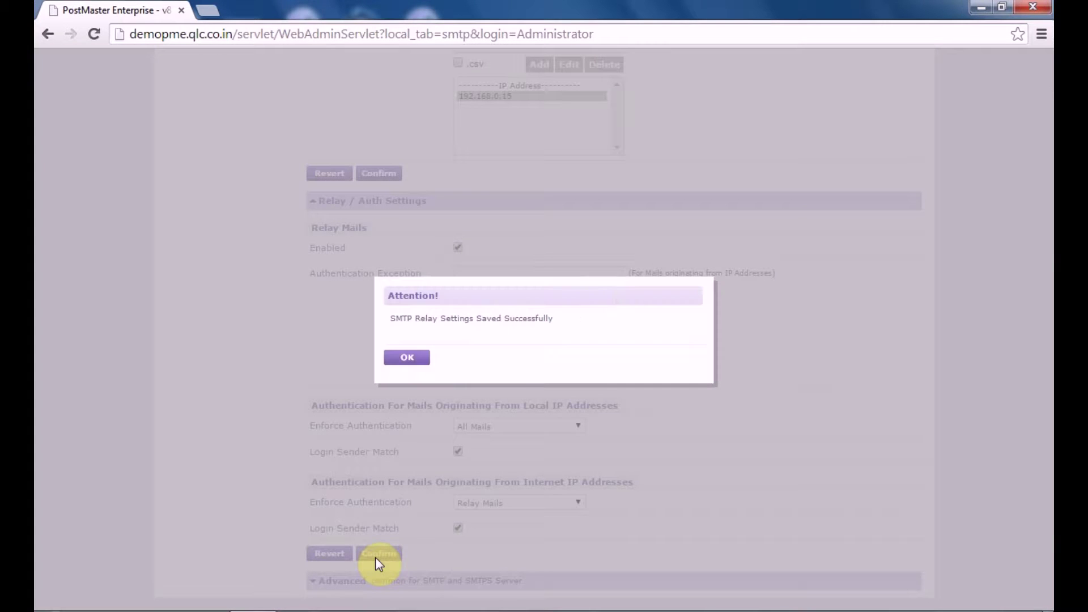
{"action": "left_click", "coordinate": [414, 357]}
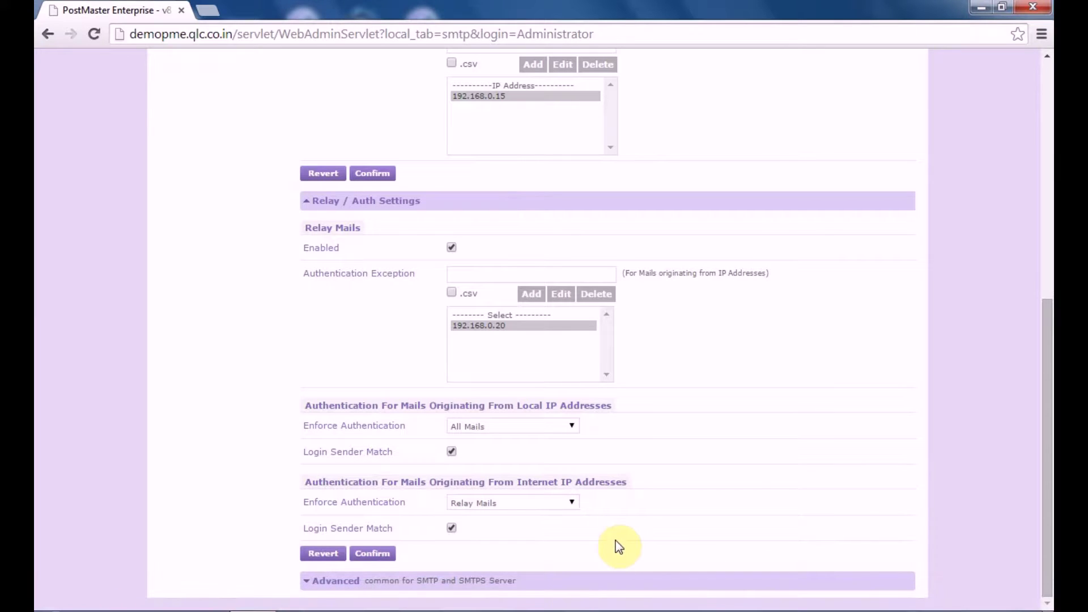
In Advanced settings, change Max Valid Rcpts For Each Mail to 80.
{"action": "left_click", "coordinate": [487, 589]}
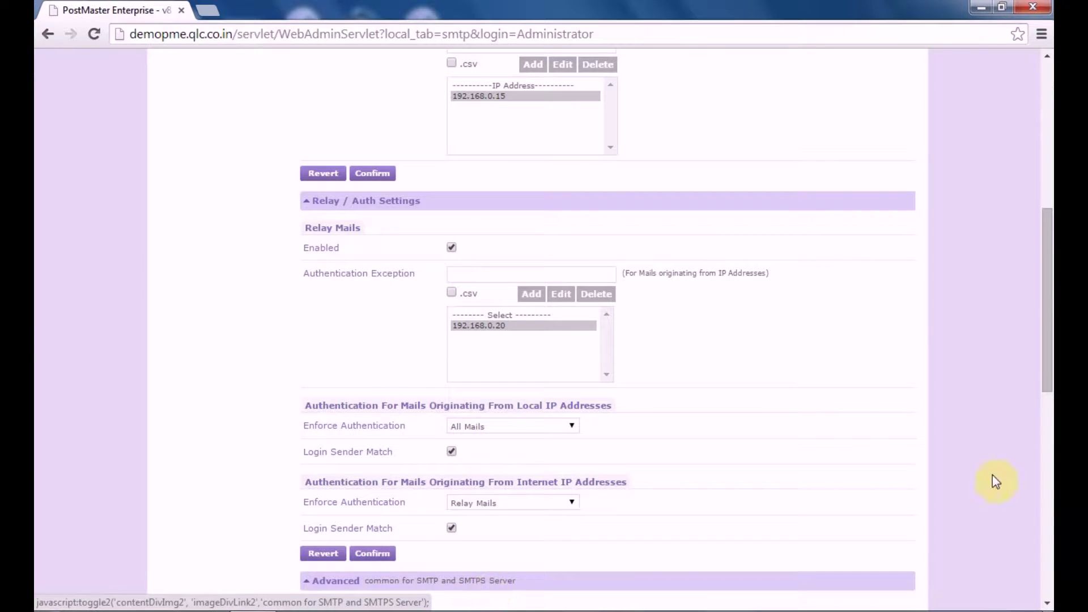
{"action": "left_click_drag", "start_coordinate": [1048, 317], "coordinate": [1049, 480]}
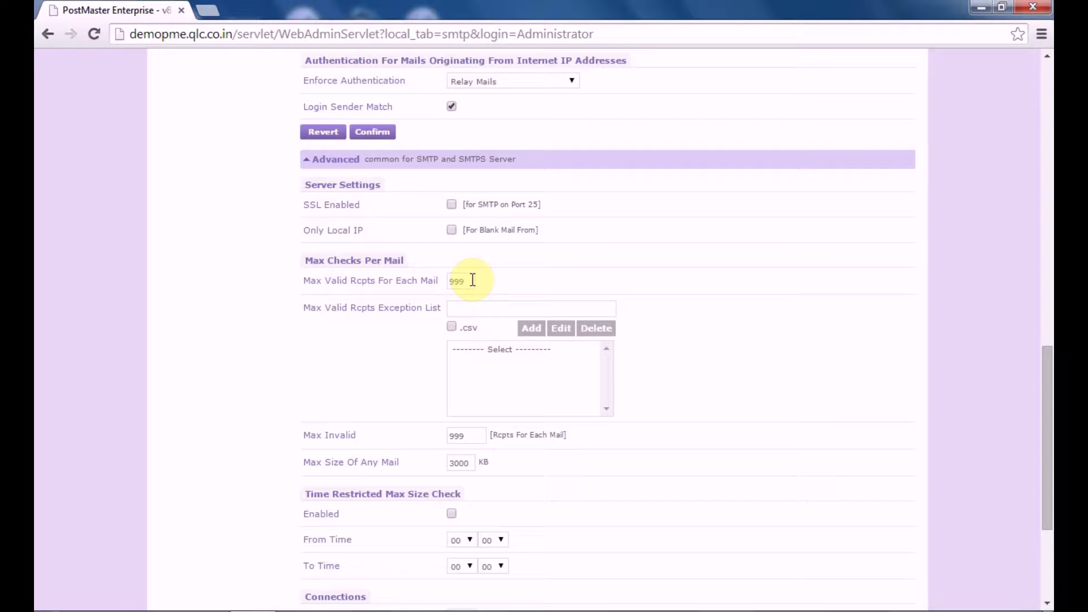
{"action": "left_click", "coordinate": [473, 280]}
{"action": "key", "text": "BackSpace"}
{"action": "key", "text": "BackSpace"}
{"action": "key", "text": "BackSpace"}
{"action": "type", "text": "80"}
{"action": "left_click", "coordinate": [460, 301]}
Add an e-mail address to the recipient limit Exception List.
{"action": "left_click", "coordinate": [464, 306]}
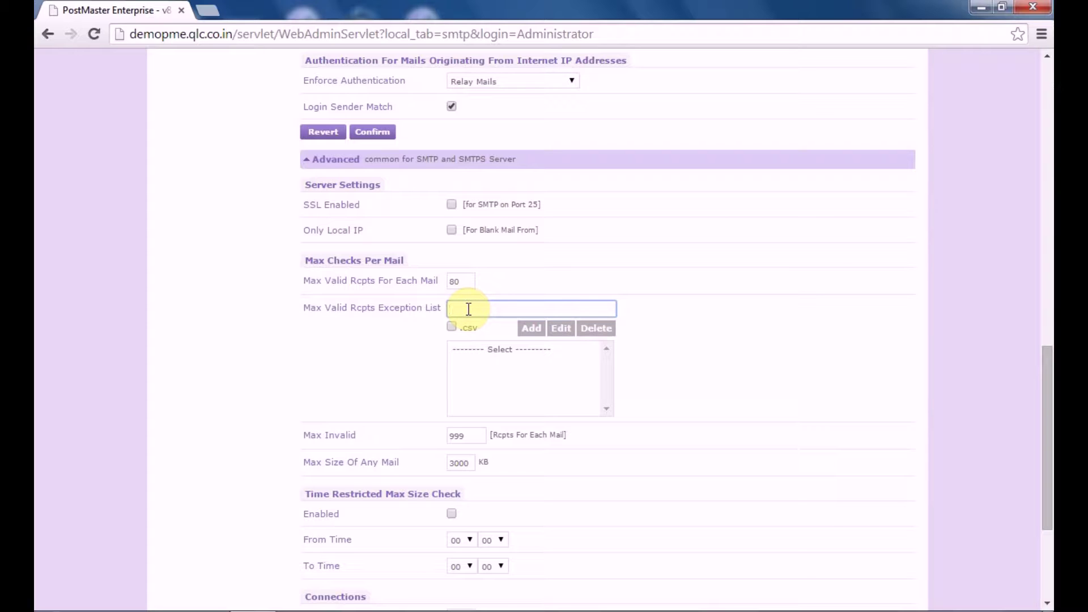
{"action": "left_click", "coordinate": [532, 328]}
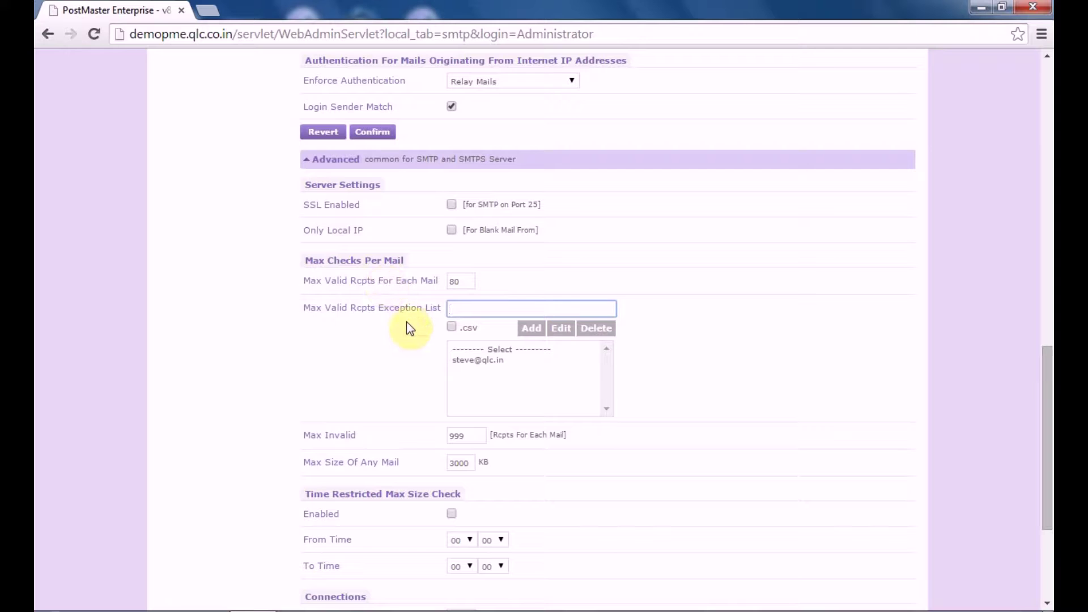
{"action": "left_click", "coordinate": [482, 360]}
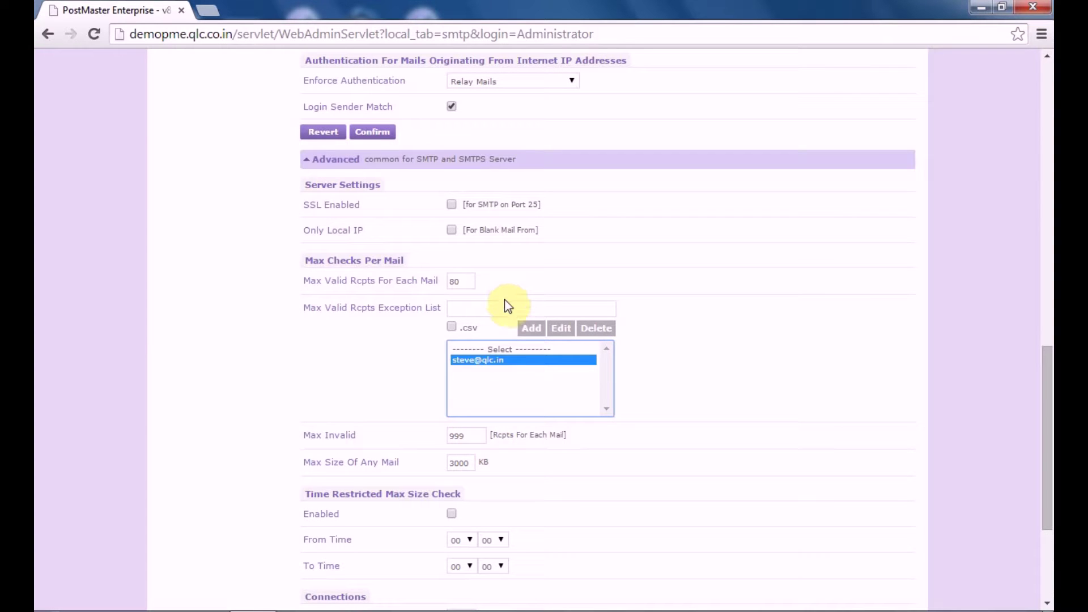
Change Max Invalid from 999 to 45.
{"action": "left_click", "coordinate": [481, 435]}
{"action": "key", "text": "BackSpace"}
{"action": "key", "text": "BackSpace"}
{"action": "key", "text": "BackSpace"}
{"action": "type", "text": "45"}
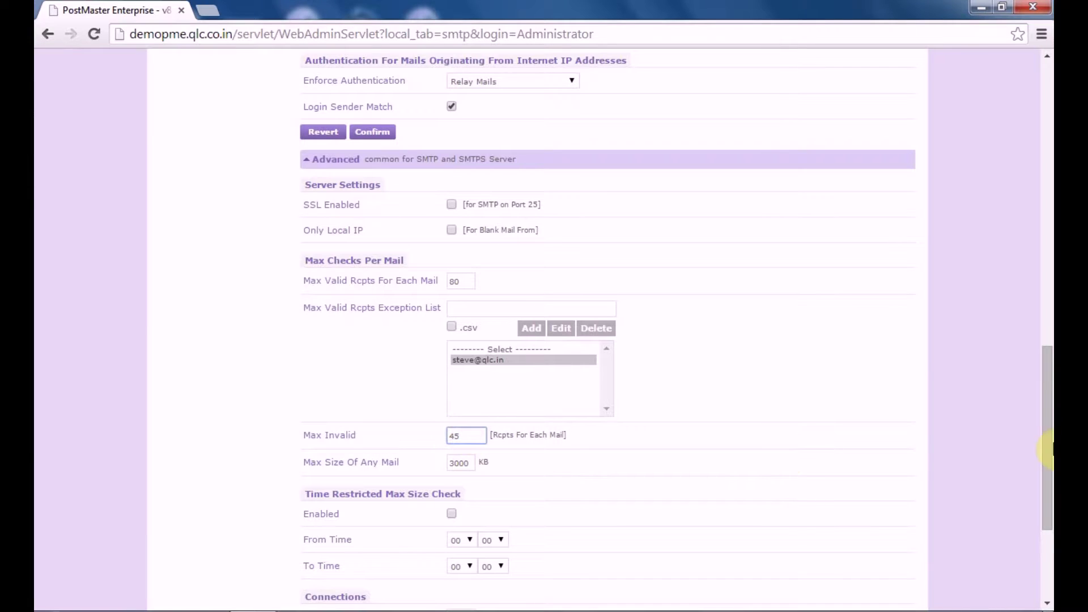
Replace the 3000 KB Max Size Of Any Mail value with 5000.
{"action": "left_click_drag", "start_coordinate": [1047, 456], "coordinate": [1047, 490]}
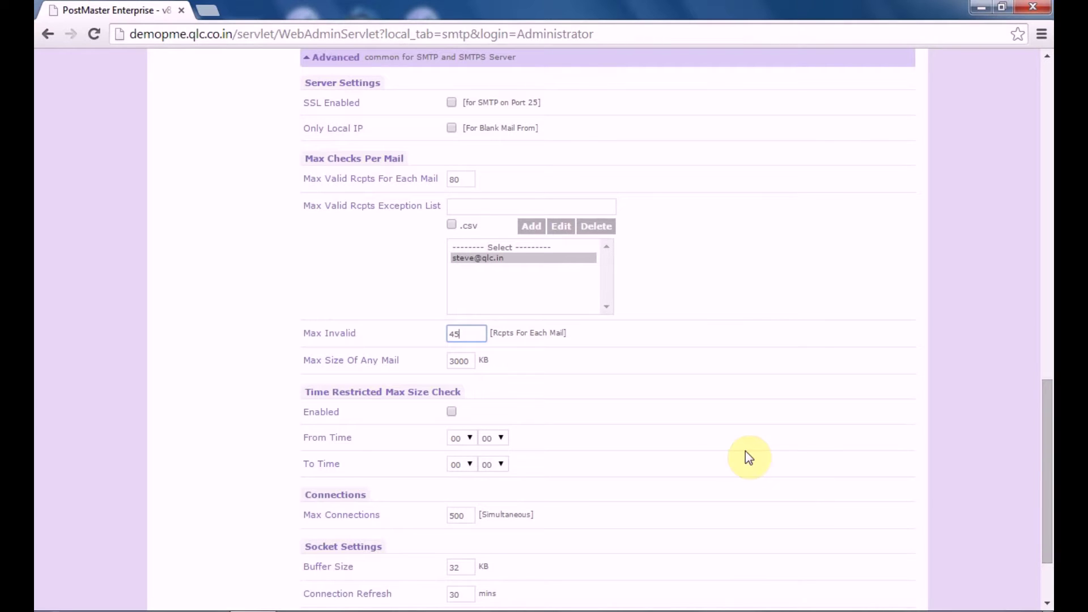
{"action": "left_click", "coordinate": [470, 361]}
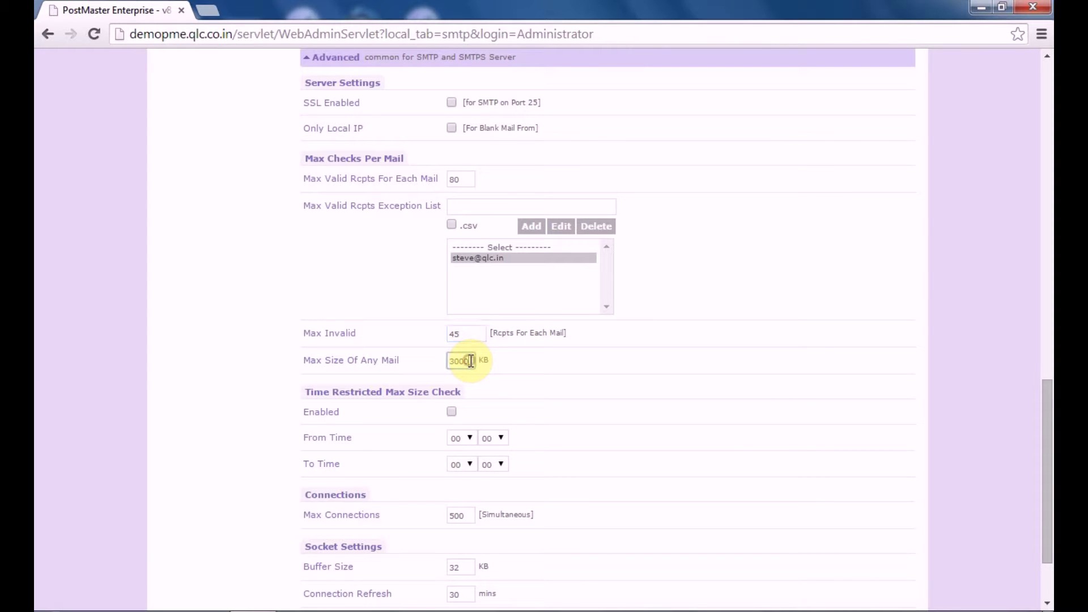
{"action": "key", "text": "BackSpace"}
{"action": "key", "text": "BackSpace"}
{"action": "key", "text": "BackSpace"}
{"action": "key", "text": "BackSpace"}
{"action": "type", "text": "5000"}
{"action": "left_click_drag", "start_coordinate": [1048, 389], "coordinate": [1048, 439]}
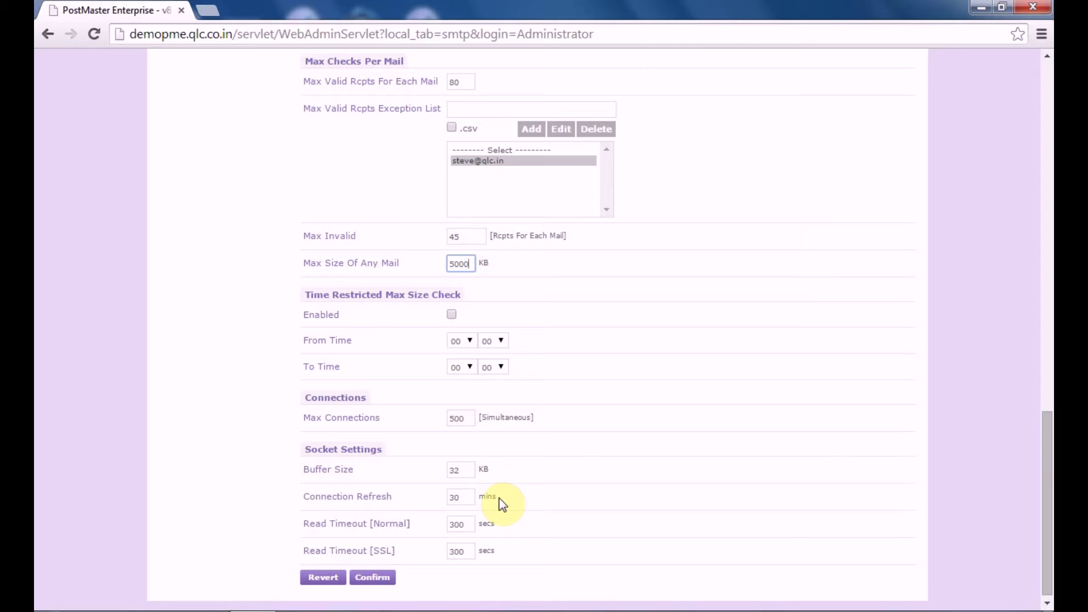
Put the Connection Refresh value back to 30 mins after a stray edit.
{"action": "left_click", "coordinate": [467, 498]}
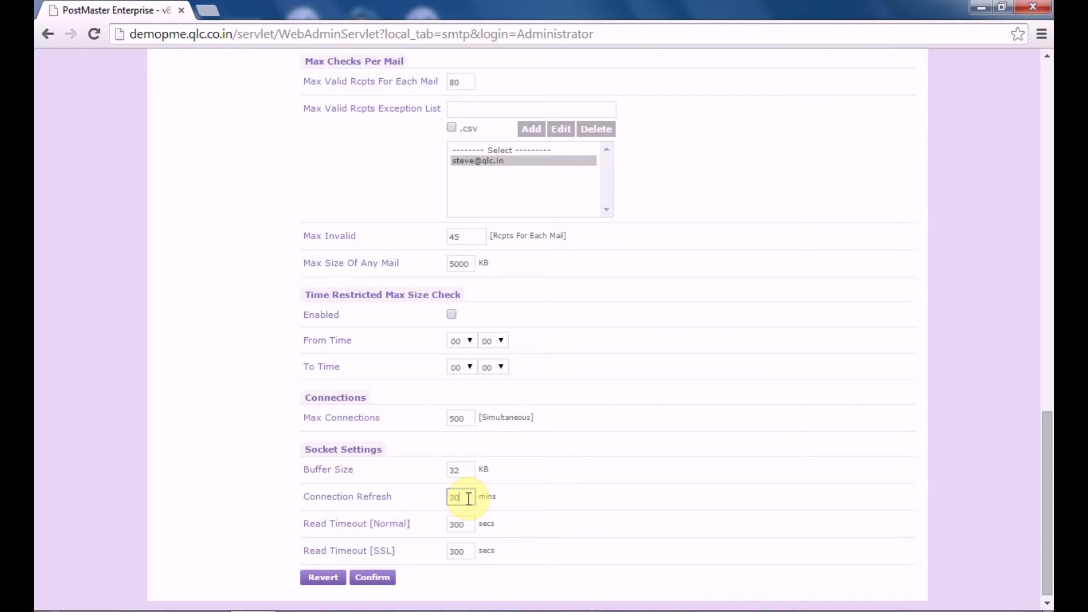
{"action": "type", "text": "0"}
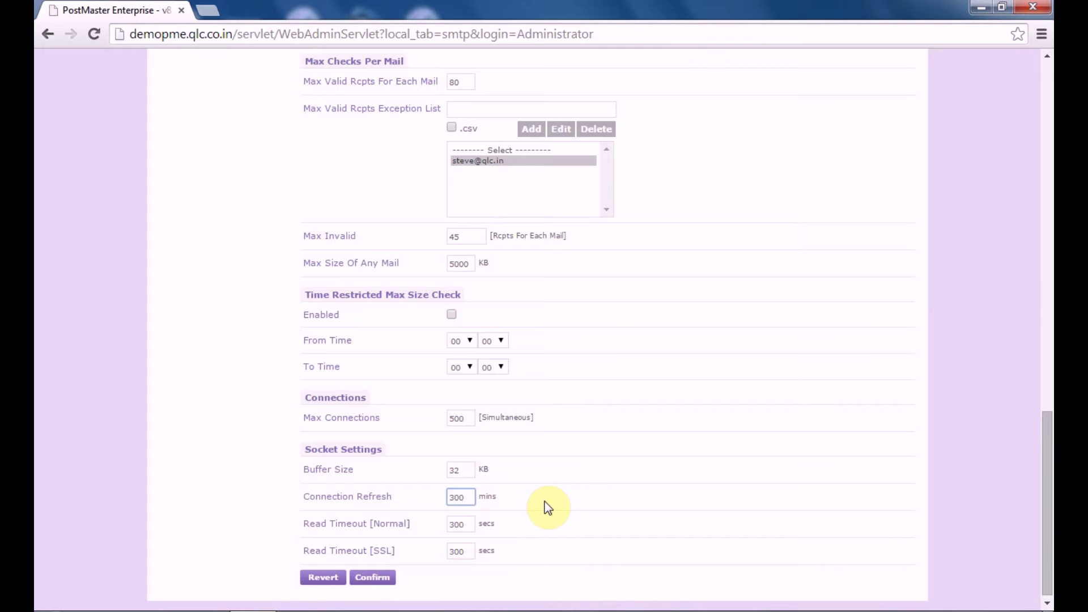
{"action": "scroll", "coordinate": [1048, 556], "scroll_direction": "down", "scroll_amount": 1}
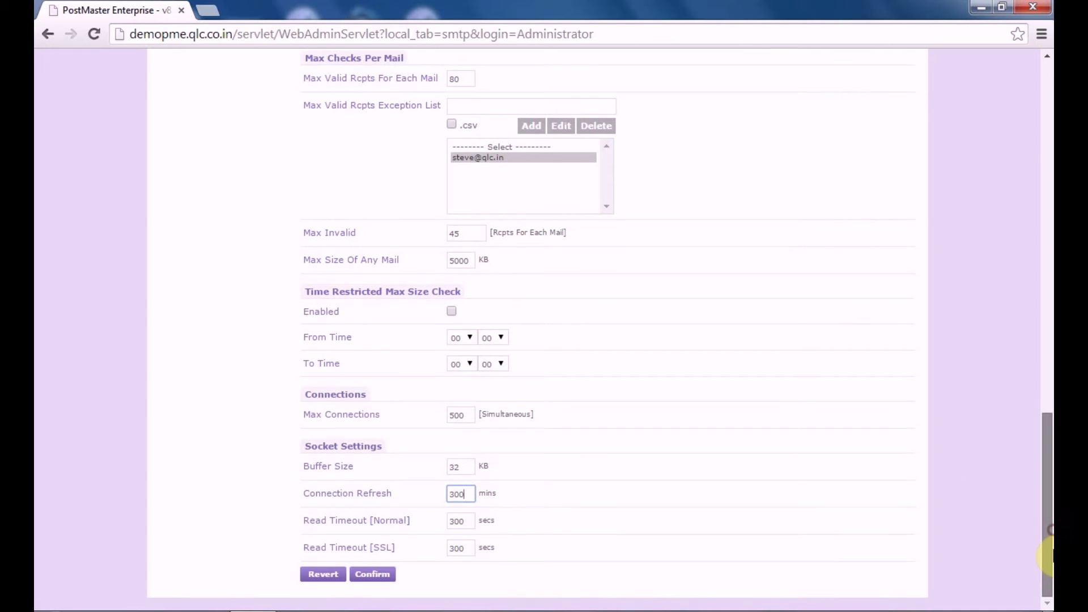
{"action": "scroll", "coordinate": [1048, 555], "scroll_direction": "up", "scroll_amount": 1}
{"action": "key", "text": "BackSpace"}
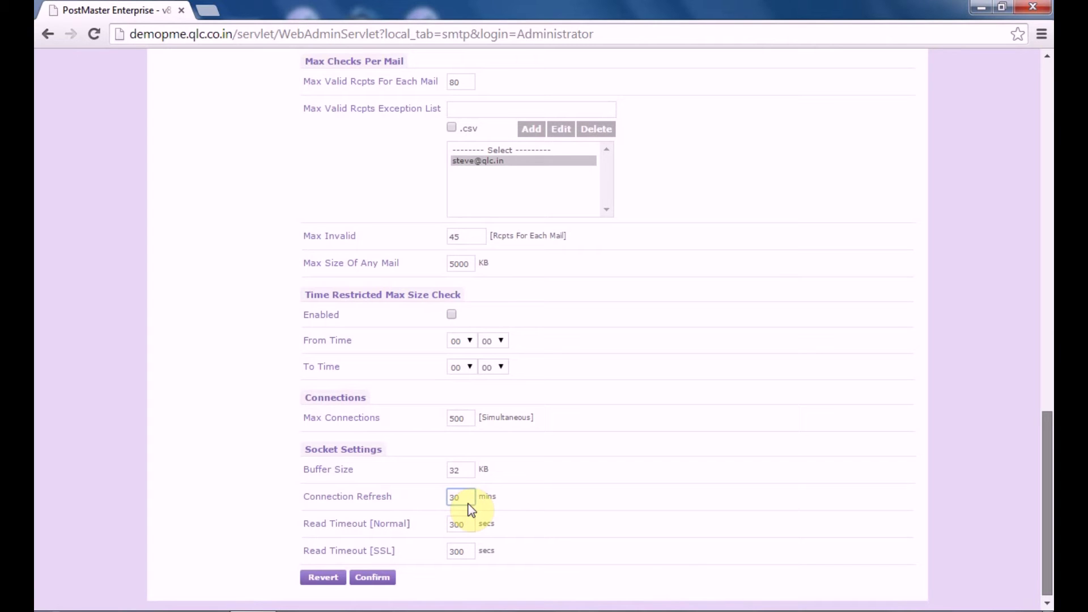
{"action": "left_click", "coordinate": [466, 499]}
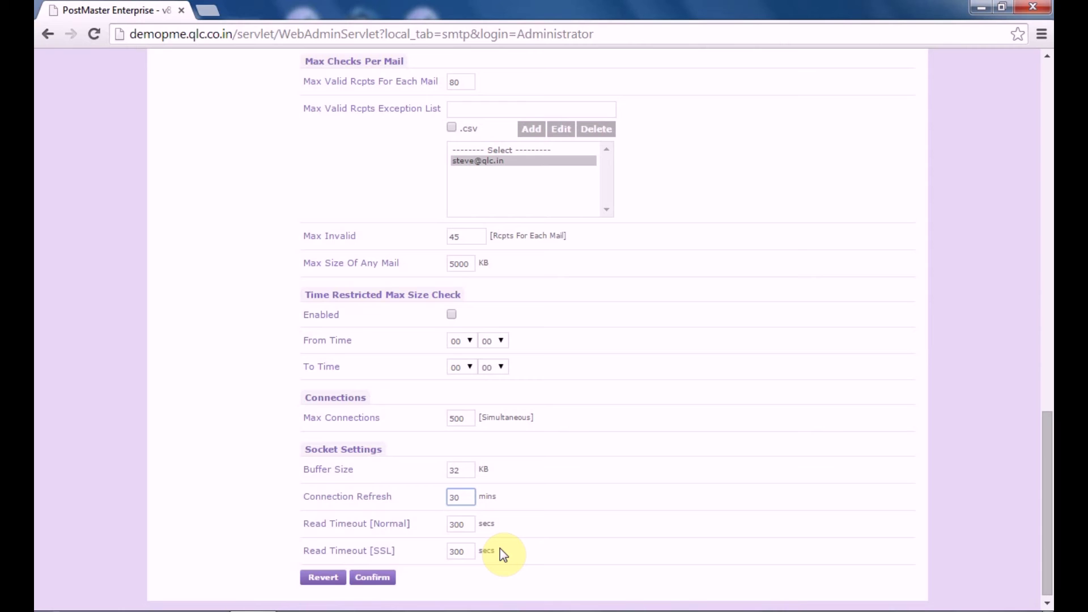
Confirm the Advanced section settings and acknowledge the success message.
{"action": "left_click", "coordinate": [388, 579]}
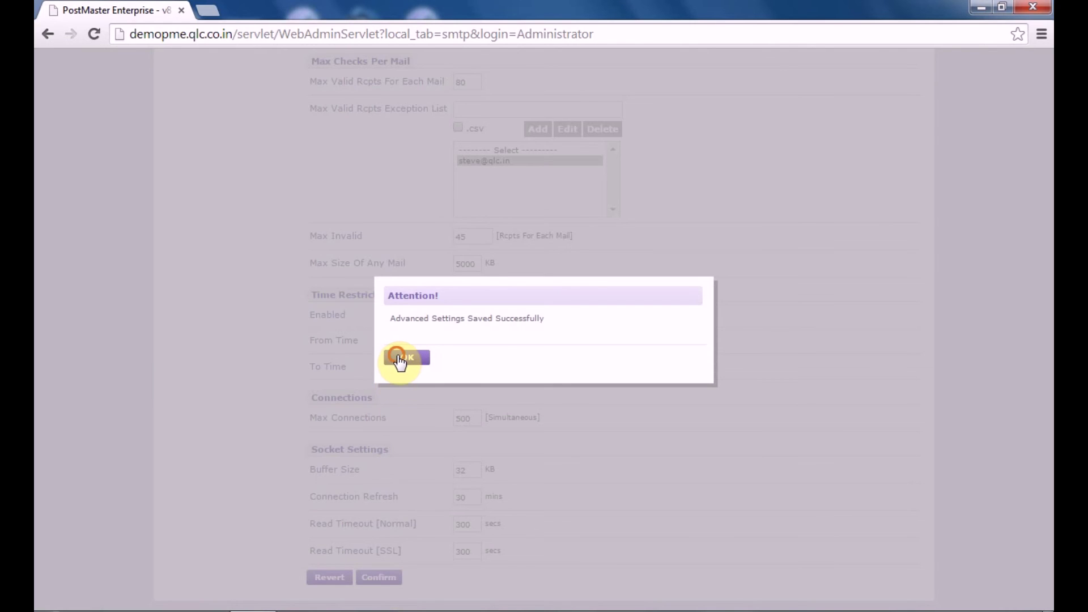
{"action": "left_click", "coordinate": [399, 359]}
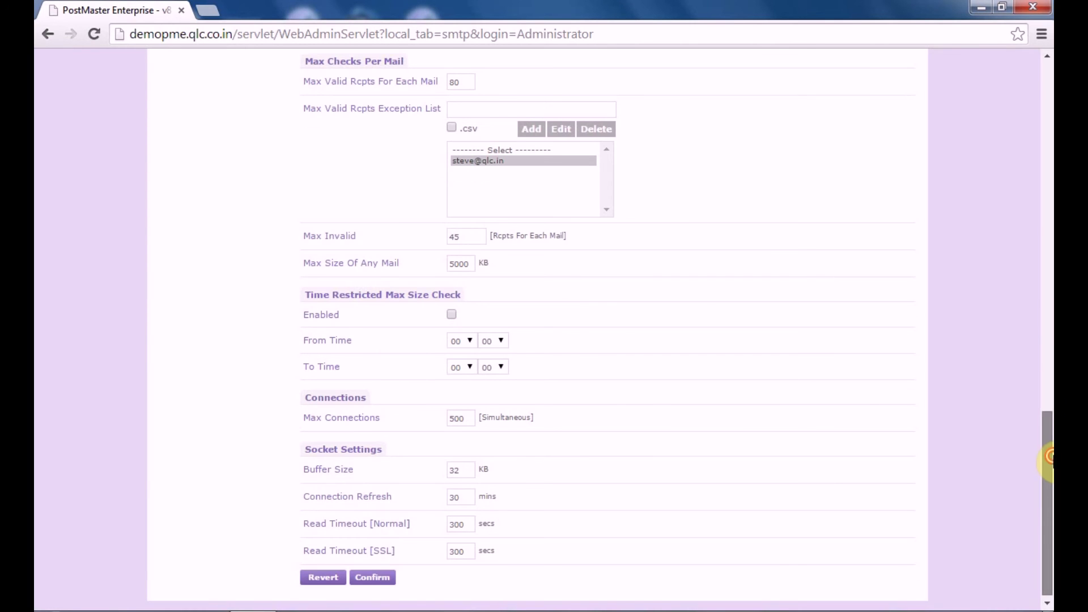
{"action": "left_click_drag", "start_coordinate": [1048, 462], "coordinate": [1048, 170]}
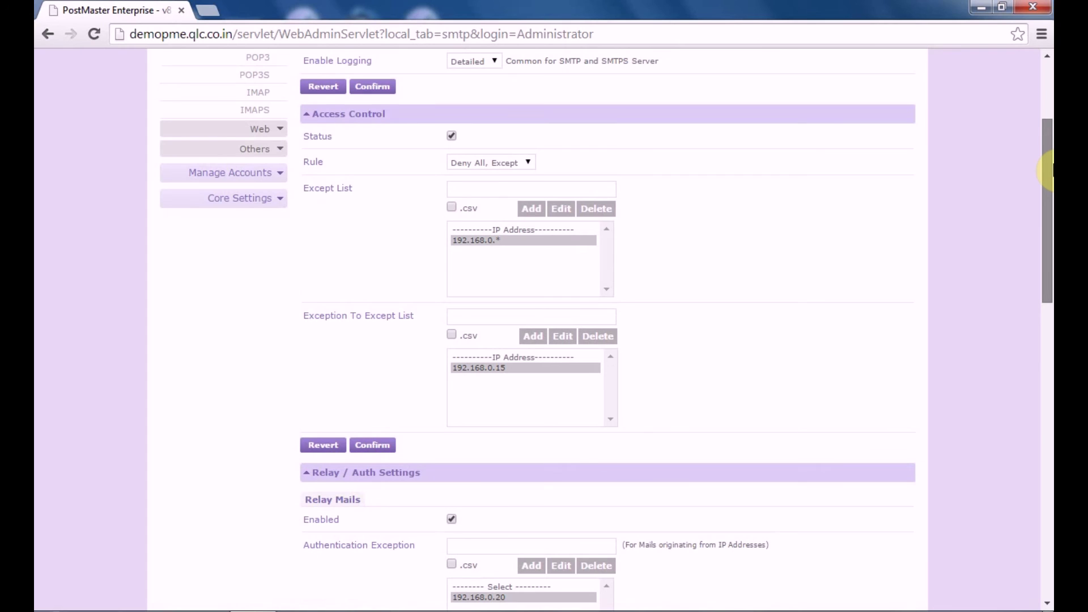